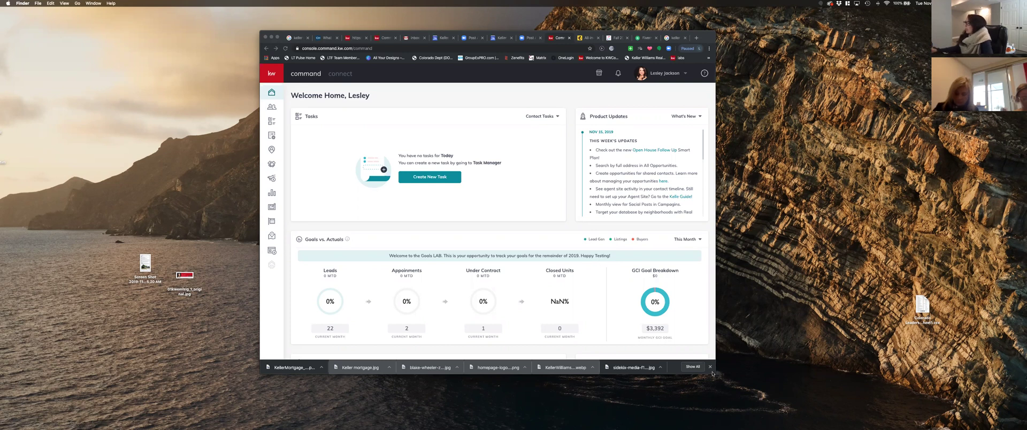
- Enlarge the Chrome window and switch to the mailchimp.com tab
{"action": "left_click_drag", "start_coordinate": [716, 374], "coordinate": [795, 388]}
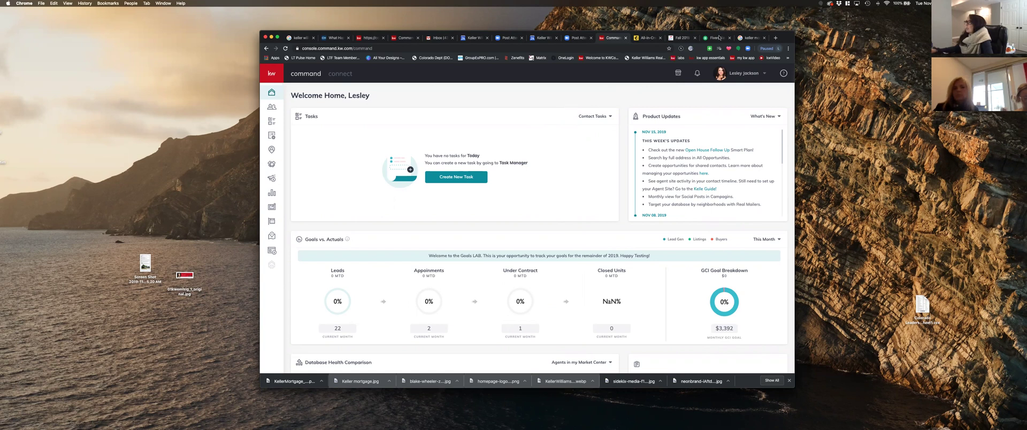
{"action": "left_click", "coordinate": [647, 39]}
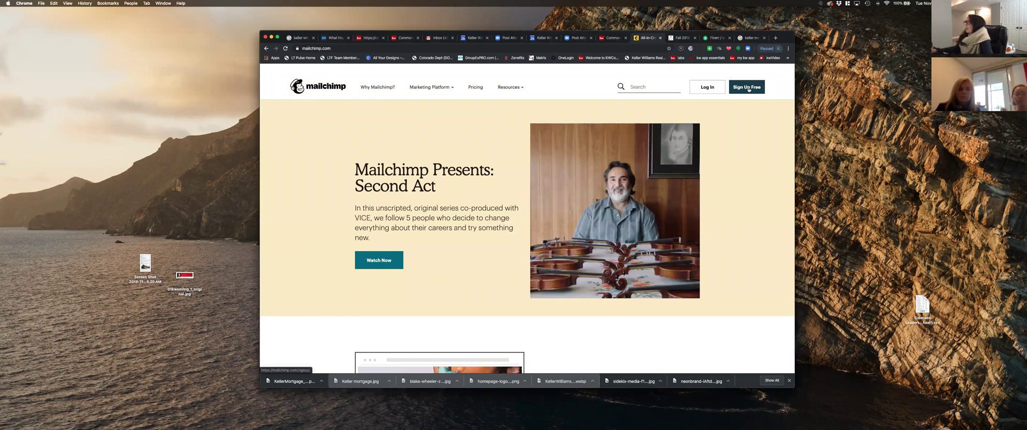
- Open Mailchimp's Sign Up Free form, then return to the KW Command dashboard tab
{"action": "left_click", "coordinate": [748, 87]}
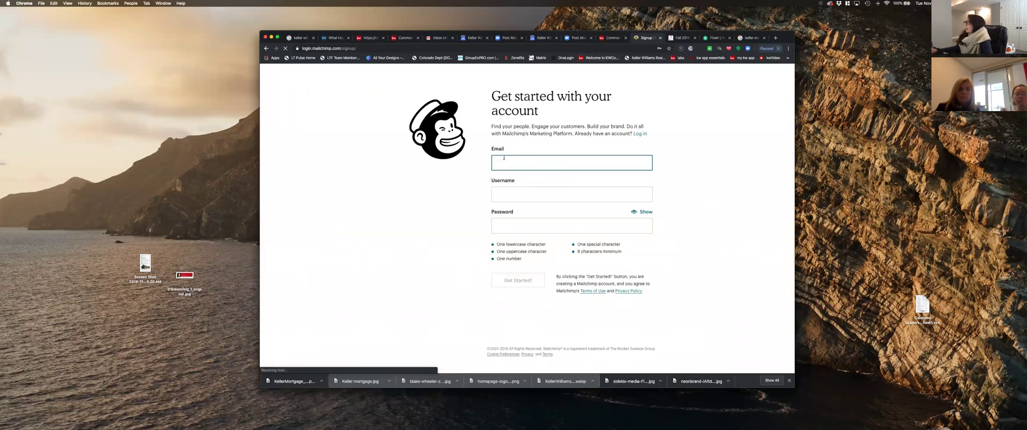
{"action": "left_click", "coordinate": [610, 39]}
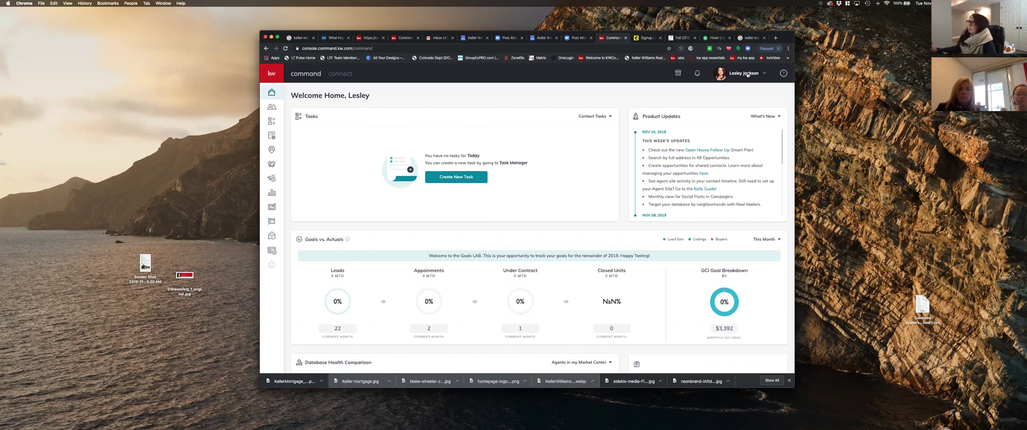
- Open KW Command Settings and scroll Connected Apps to the Mailchimp integrations
{"action": "left_click", "coordinate": [748, 74]}
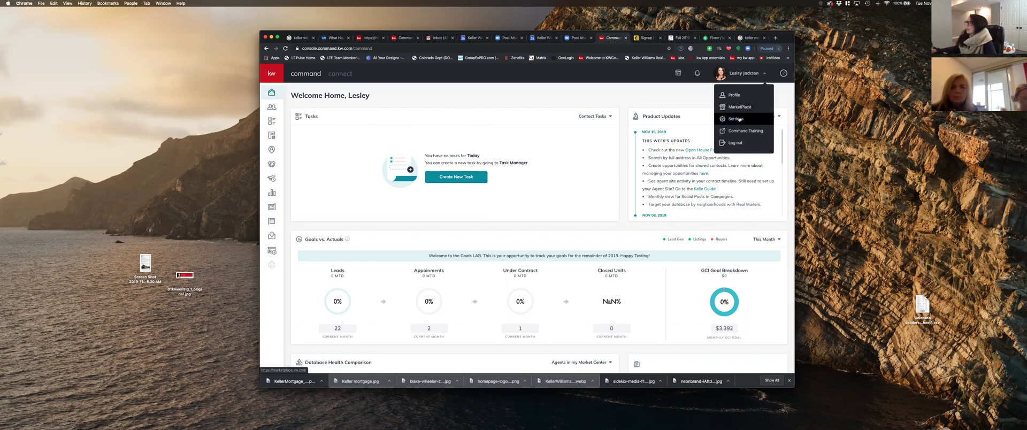
{"action": "left_click", "coordinate": [739, 119]}
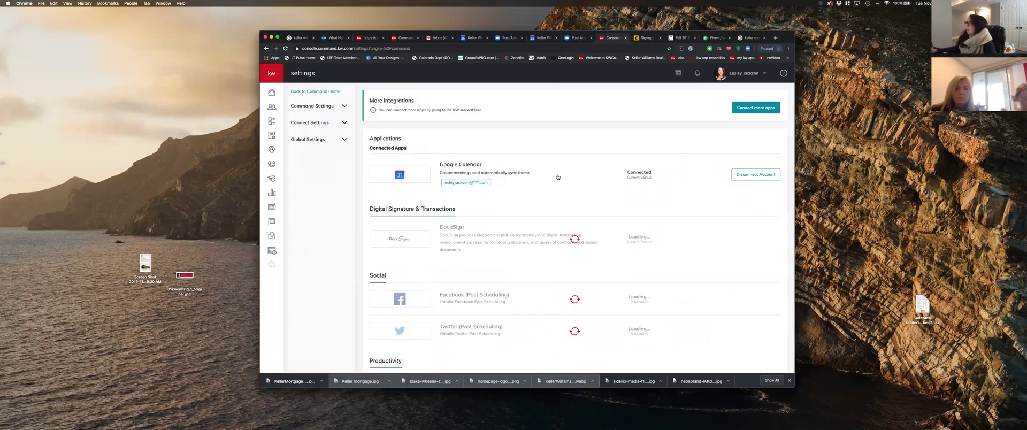
{"action": "scroll", "coordinate": [559, 174], "scroll_direction": "down", "scroll_amount": 3}
{"action": "scroll", "coordinate": [557, 176], "scroll_direction": "down", "scroll_amount": 10}
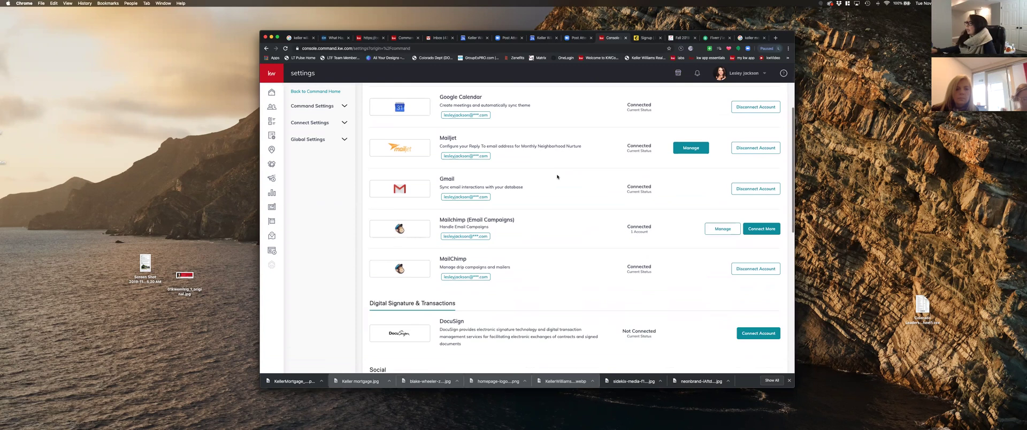
{"action": "scroll", "coordinate": [556, 177], "scroll_direction": "down", "scroll_amount": 5}
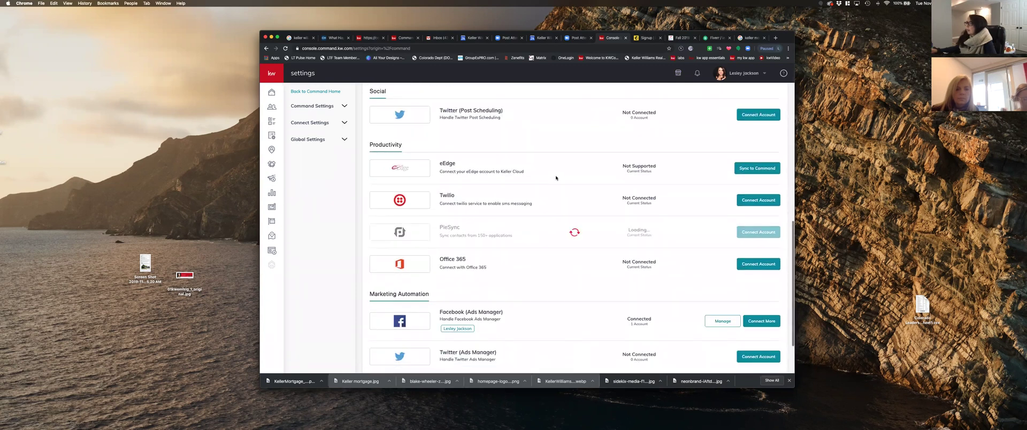
{"action": "scroll", "coordinate": [555, 179], "scroll_direction": "up", "scroll_amount": 7}
{"action": "scroll", "coordinate": [555, 179], "scroll_direction": "up", "scroll_amount": 6}
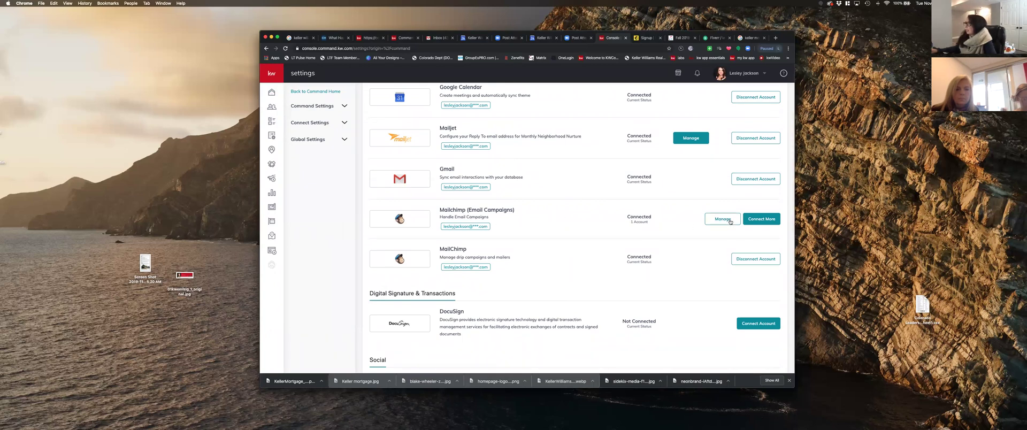
{"action": "scroll", "coordinate": [731, 221], "scroll_direction": "up", "scroll_amount": 1}
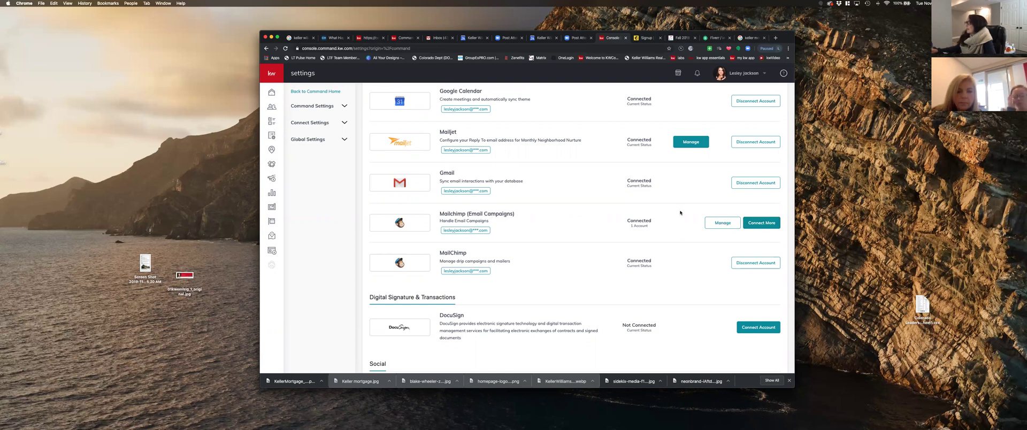
{"action": "left_click", "coordinate": [719, 224]}
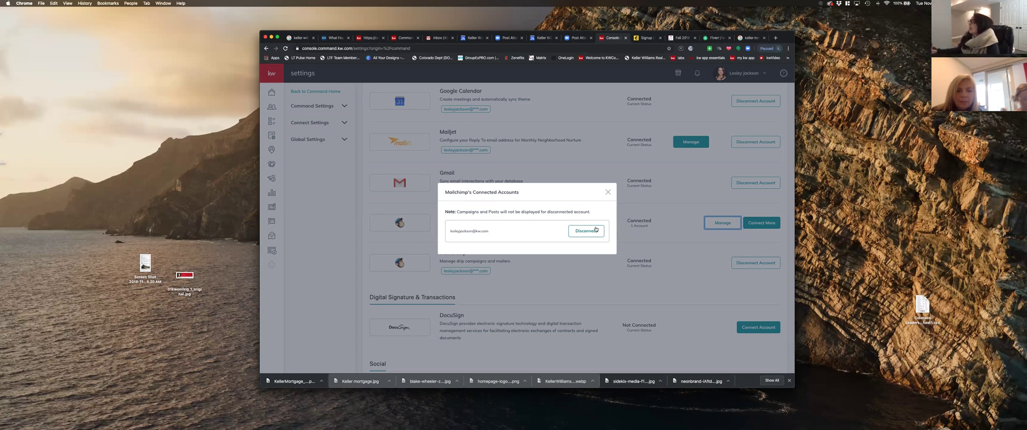
{"action": "left_click", "coordinate": [608, 193]}
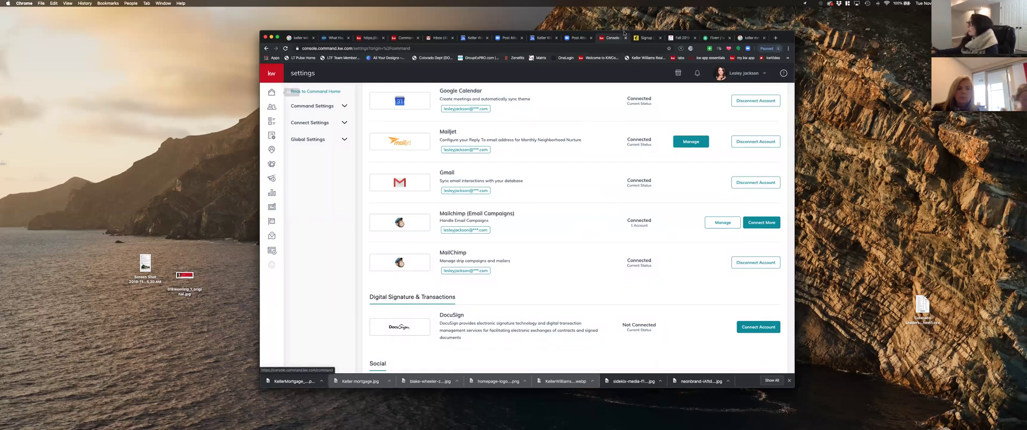
- Go from the Mailchimp signup tab back to the mailchimp.com homepage
{"action": "left_click", "coordinate": [645, 39]}
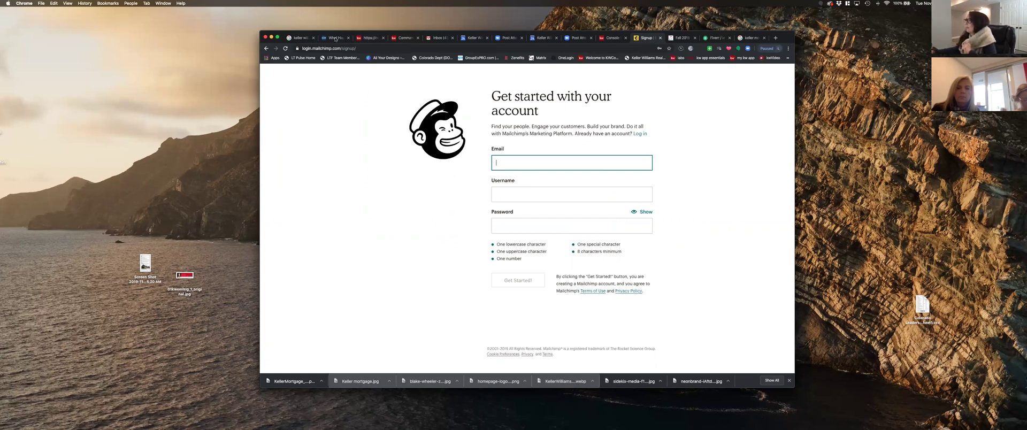
{"action": "left_click", "coordinate": [264, 48]}
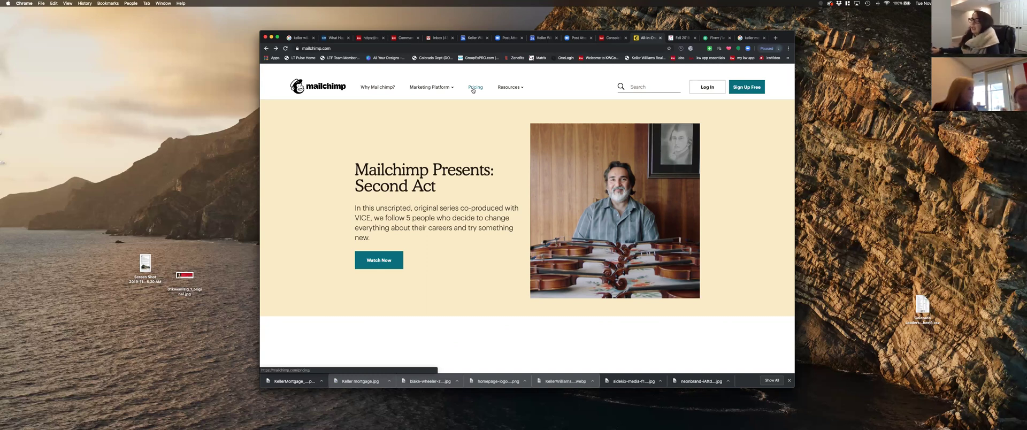
- Open Mailchimp Pricing and compare the Premium, Standard, Essentials and Free plans
{"action": "left_click", "coordinate": [475, 89]}
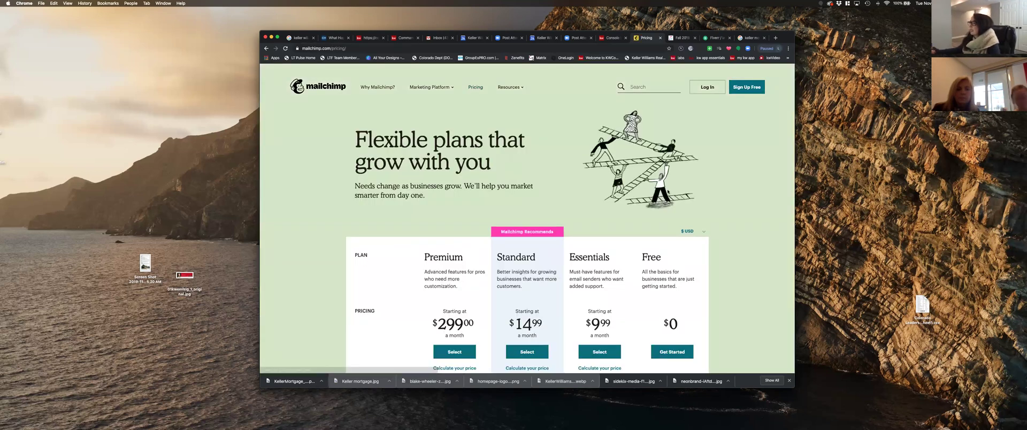
{"action": "scroll", "coordinate": [668, 192], "scroll_direction": "down", "scroll_amount": 3}
{"action": "scroll", "coordinate": [668, 191], "scroll_direction": "down", "scroll_amount": 3}
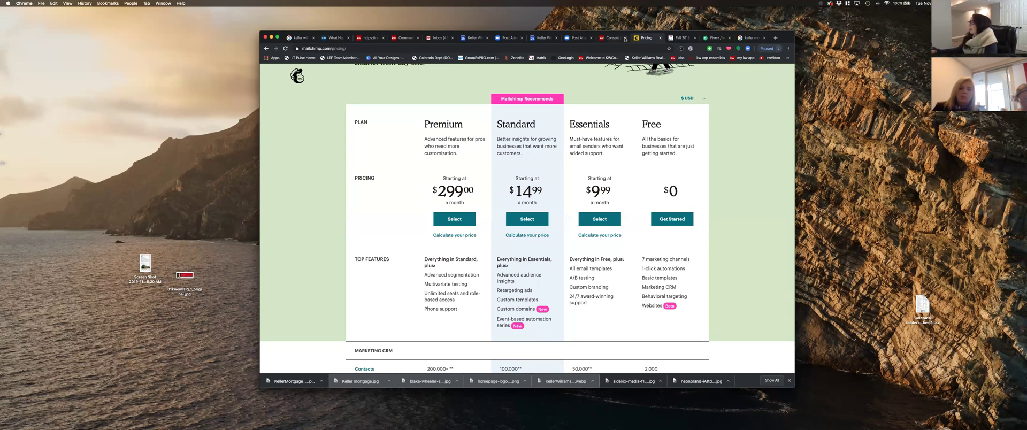
{"action": "scroll", "coordinate": [695, 134], "scroll_direction": "up", "scroll_amount": 3}
- Log in to Mailchimp with the account credentials and defer the security verification
{"action": "left_click", "coordinate": [713, 77]}
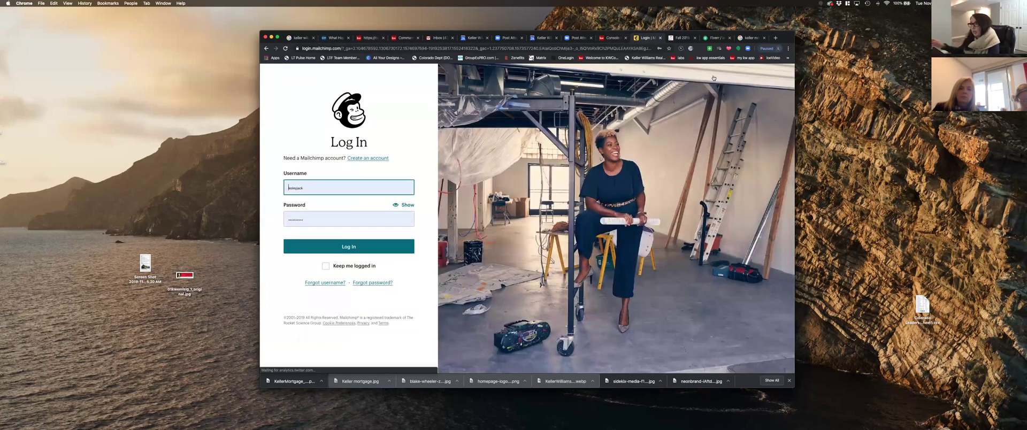
{"action": "left_click", "coordinate": [365, 251]}
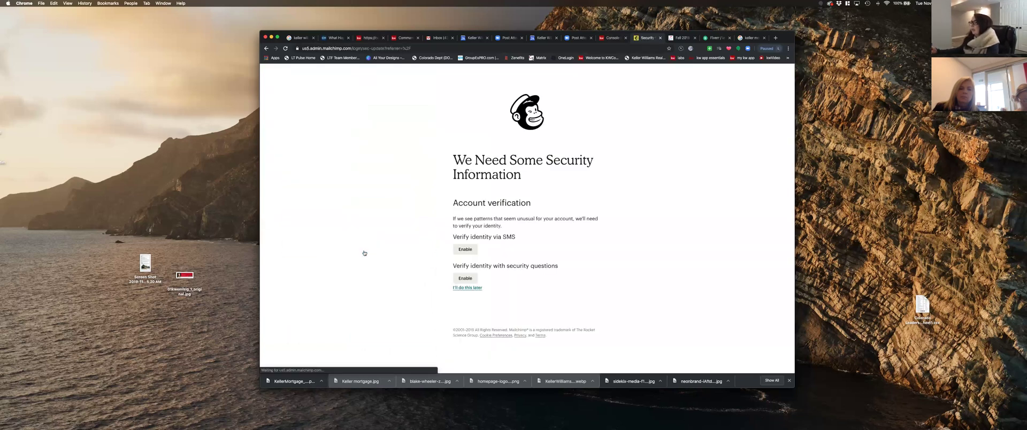
{"action": "left_click", "coordinate": [467, 287]}
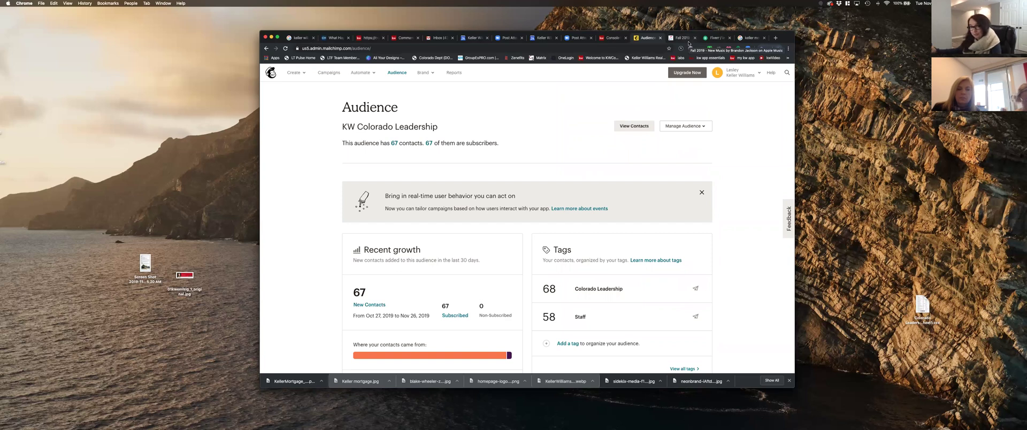
- Load gmail.com in a tab and launch Google Sheets from the apps grid
{"action": "left_click", "coordinate": [715, 38]}
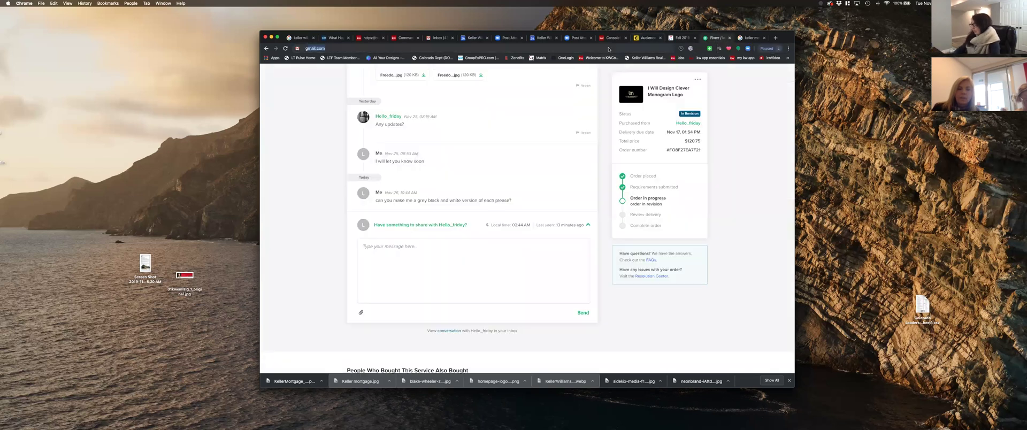
{"action": "type", "text": "gmail.com"}
{"action": "key", "text": "Return"}
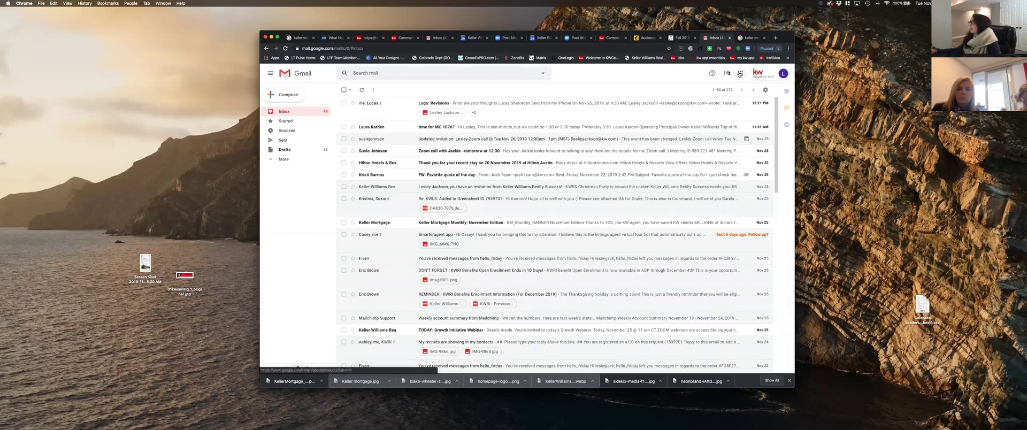
{"action": "left_click", "coordinate": [740, 73]}
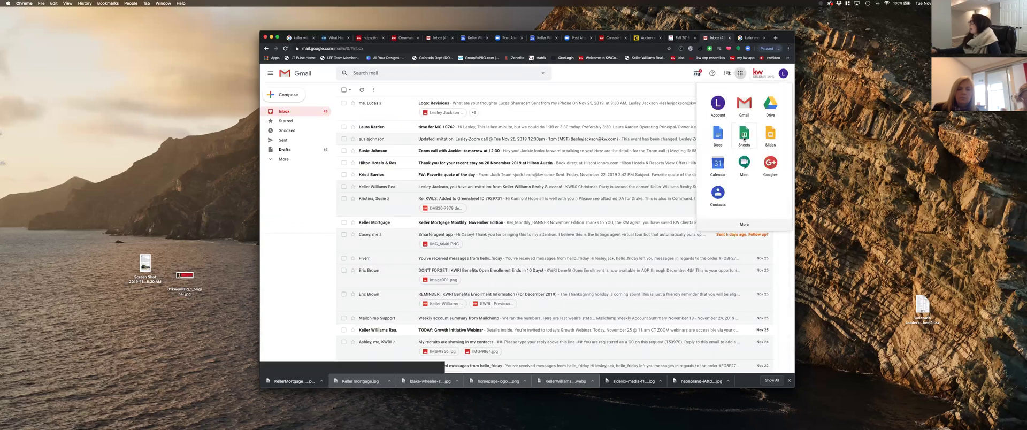
{"action": "left_click", "coordinate": [744, 141]}
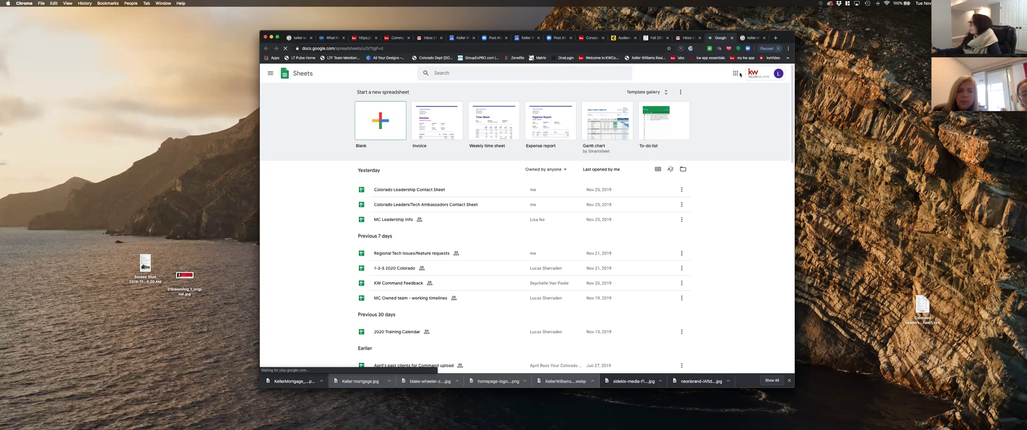
- Create a Blank Untitled spreadsheet from the Sheets home page
{"action": "left_click", "coordinate": [736, 74]}
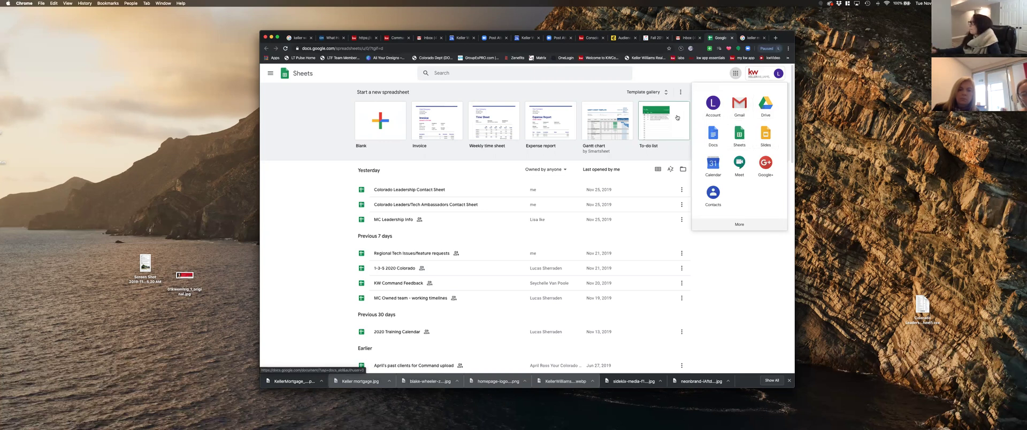
{"action": "left_click", "coordinate": [632, 101]}
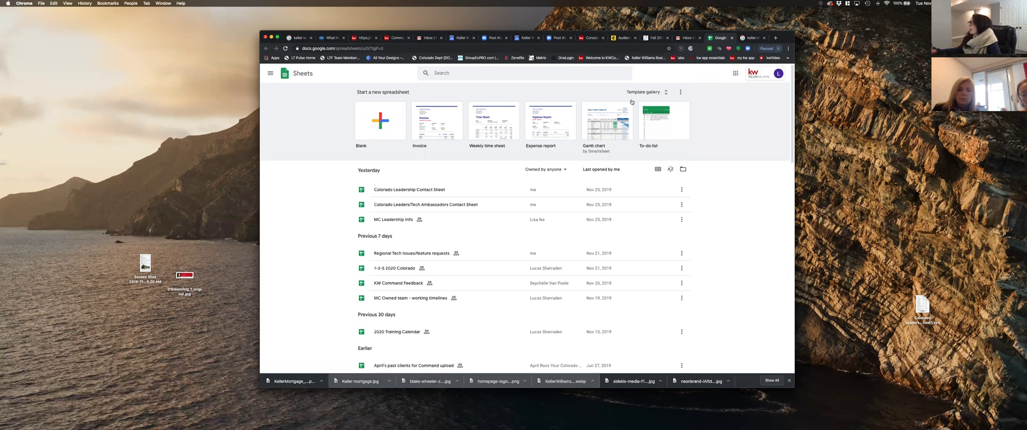
{"action": "left_click", "coordinate": [379, 122]}
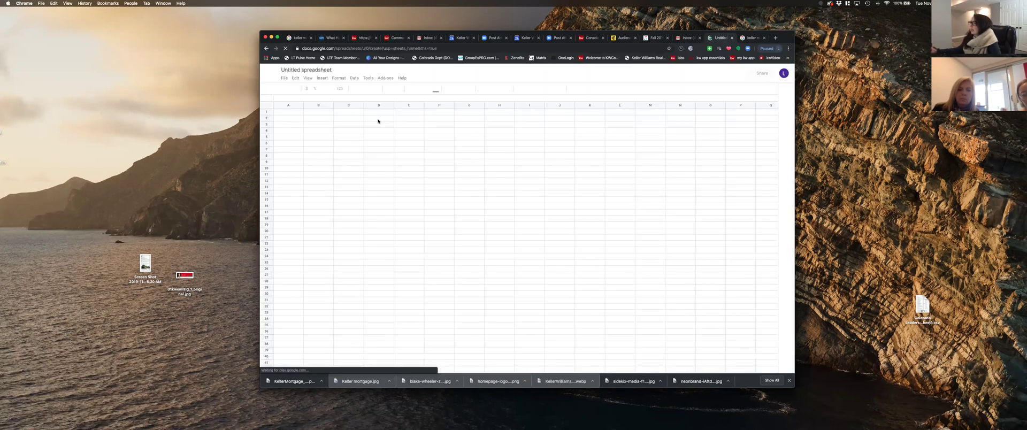
- Select all cells in the new sheet, then open the contact-sheet CSV from the desktop
{"action": "left_click", "coordinate": [265, 99]}
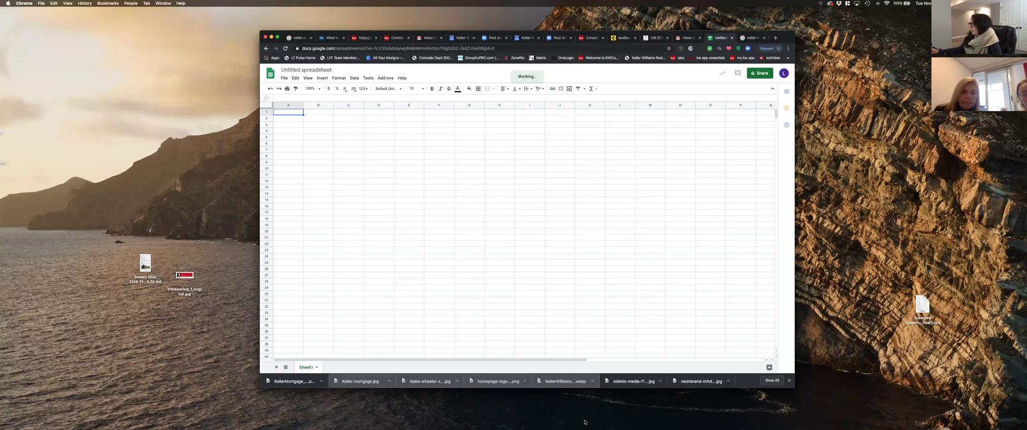
{"action": "left_click", "coordinate": [924, 303]}
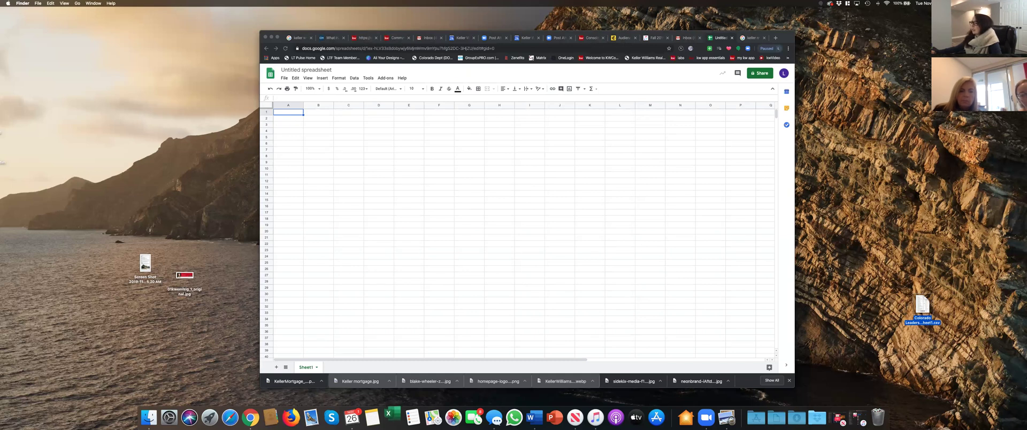
{"action": "left_click", "coordinate": [829, 268]}
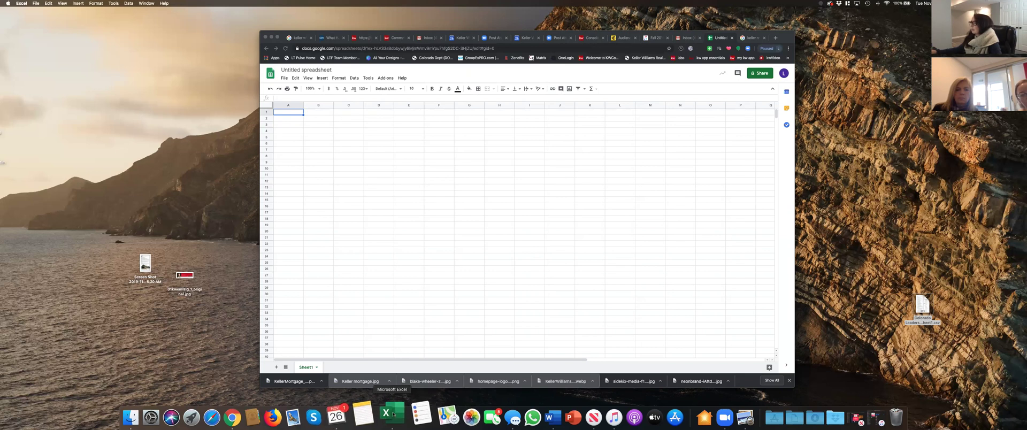
- Copy the entire Excel contact worksheet and select all cells in the blank Google Sheet
{"action": "left_click", "coordinate": [393, 414]}
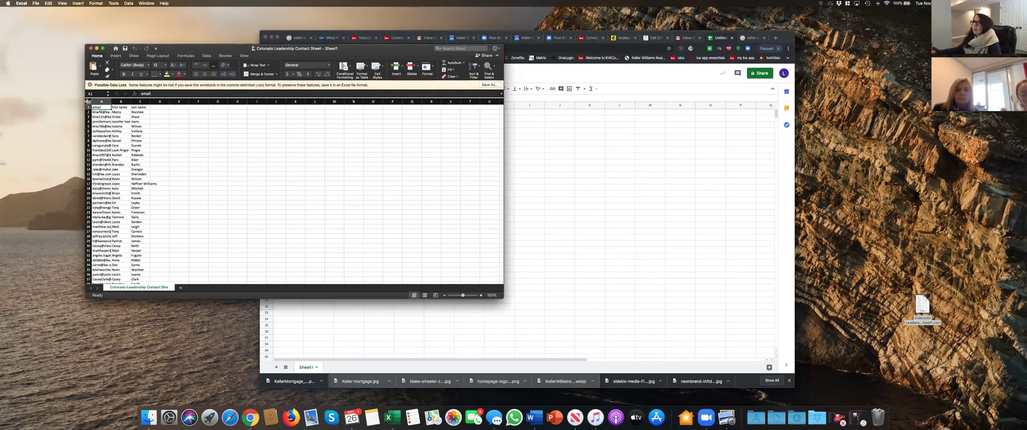
{"action": "left_click", "coordinate": [87, 101]}
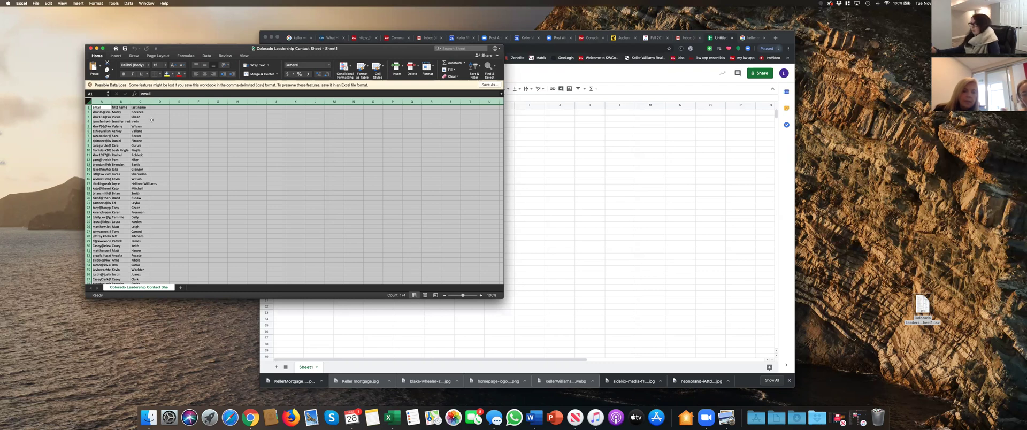
{"action": "key", "text": "super+c"}
{"action": "left_click", "coordinate": [551, 153]}
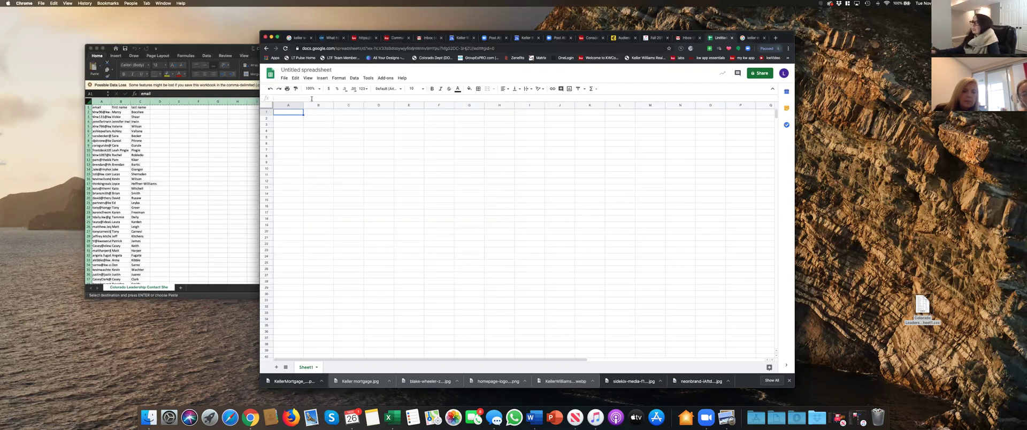
{"action": "left_click", "coordinate": [267, 105]}
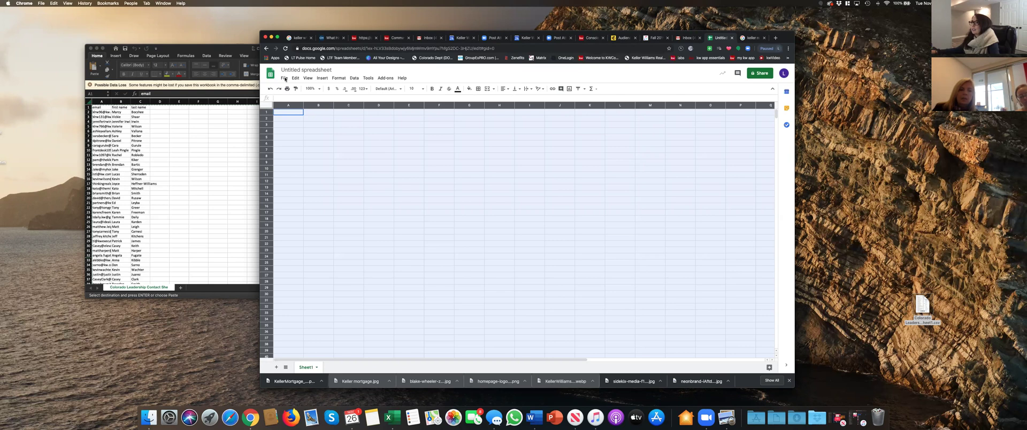
- Paste the copied email, first name and last name columns into cell A1 of the sheet
{"action": "key", "text": "super+v"}
{"action": "right_click", "coordinate": [303, 145]}
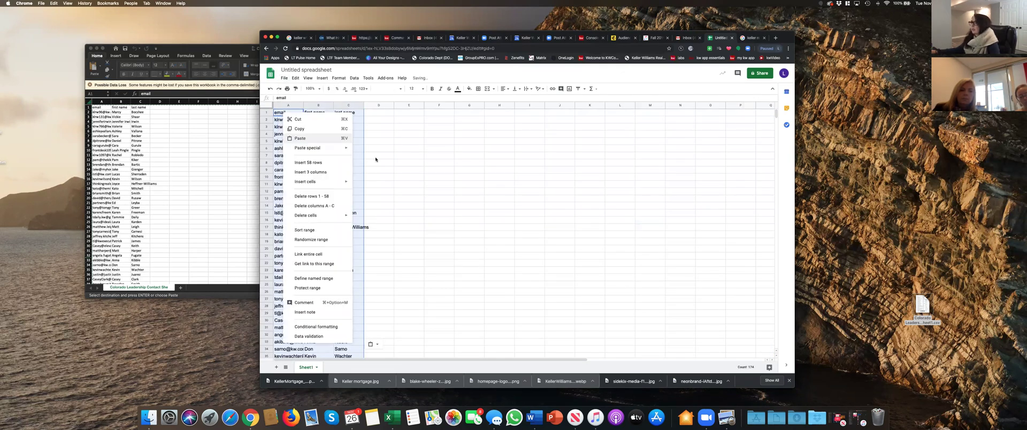
{"action": "left_click", "coordinate": [378, 148]}
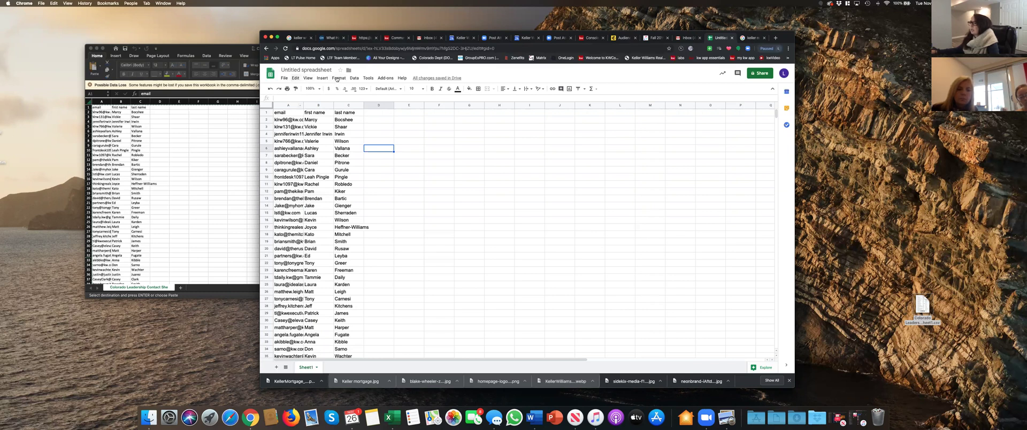
- Download the sheet as a .csv file, keep it on the desktop, and return to Mailchimp's Audience tab
{"action": "left_click", "coordinate": [337, 79]}
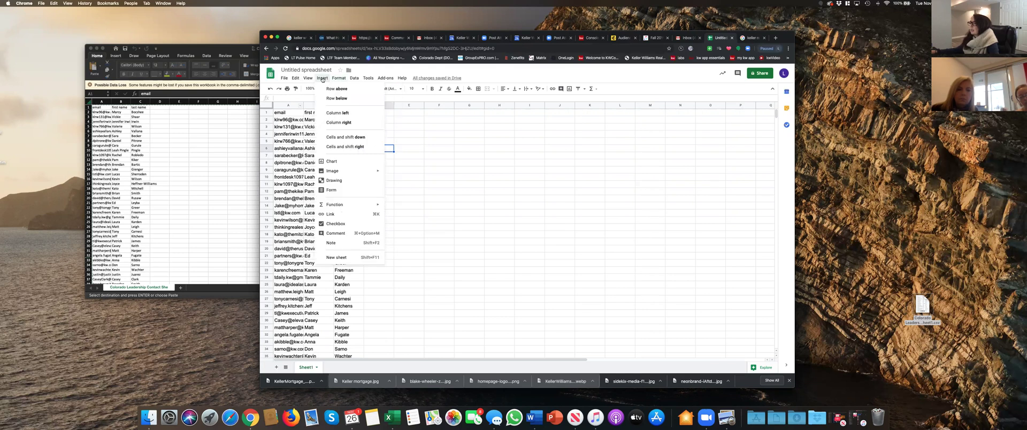
{"action": "left_click", "coordinate": [285, 79]}
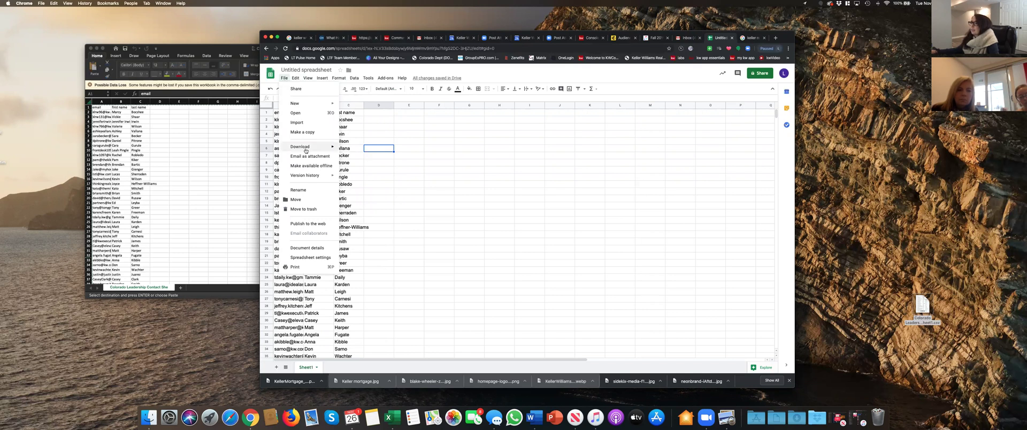
{"action": "mouse_move", "coordinate": [306, 151]}
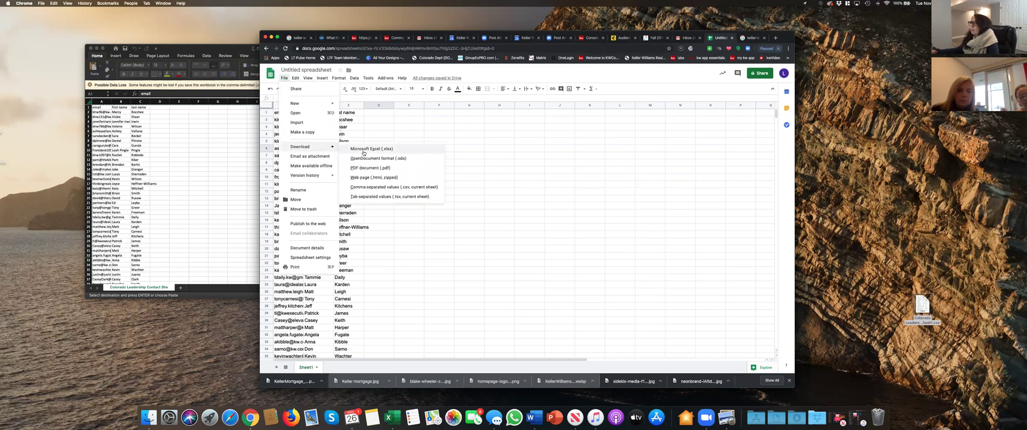
{"action": "left_click", "coordinate": [376, 187]}
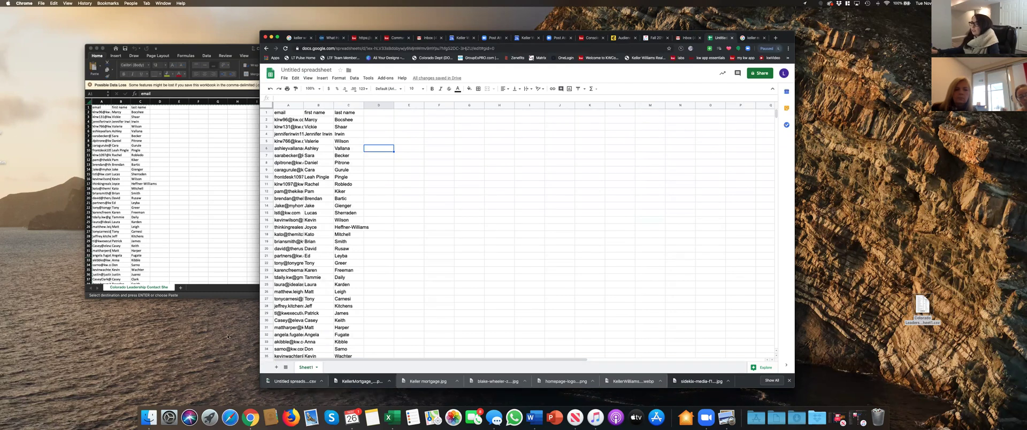
{"action": "left_click_drag", "start_coordinate": [247, 332], "coordinate": [244, 334]}
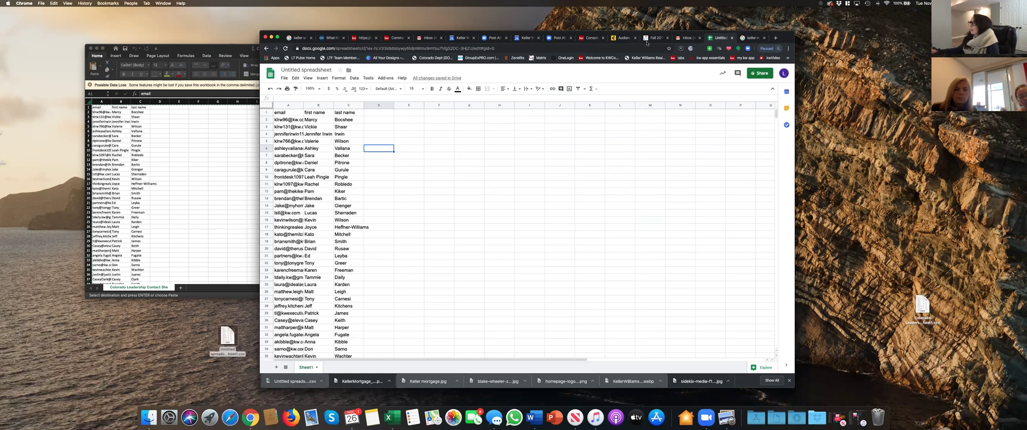
{"action": "left_click", "coordinate": [623, 38]}
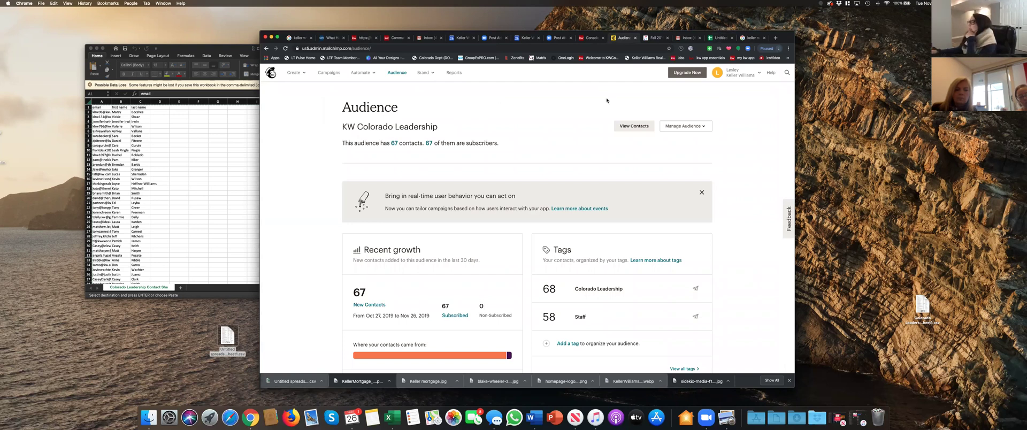
- Choose Import contacts from the Manage Audience menu of the KW Colorado Leadership audience
{"action": "left_click", "coordinate": [399, 73]}
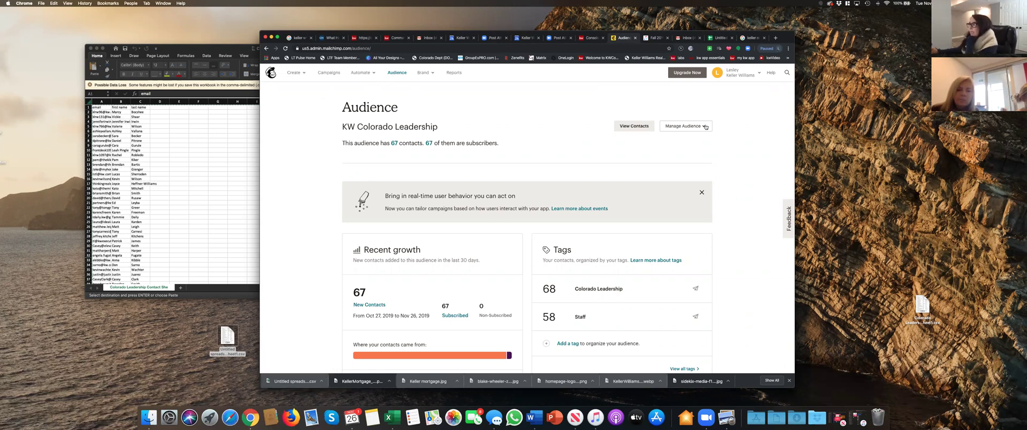
{"action": "left_click", "coordinate": [706, 127]}
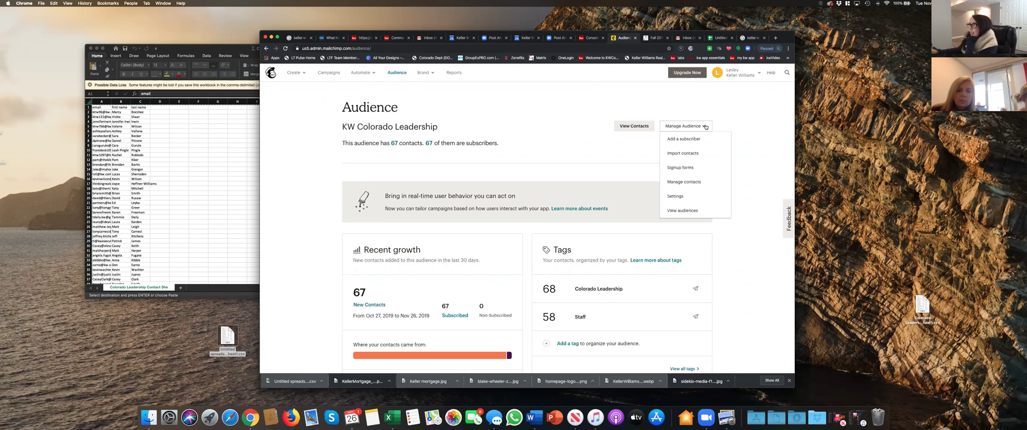
{"action": "scroll", "coordinate": [682, 153], "scroll_direction": "down", "scroll_amount": 1}
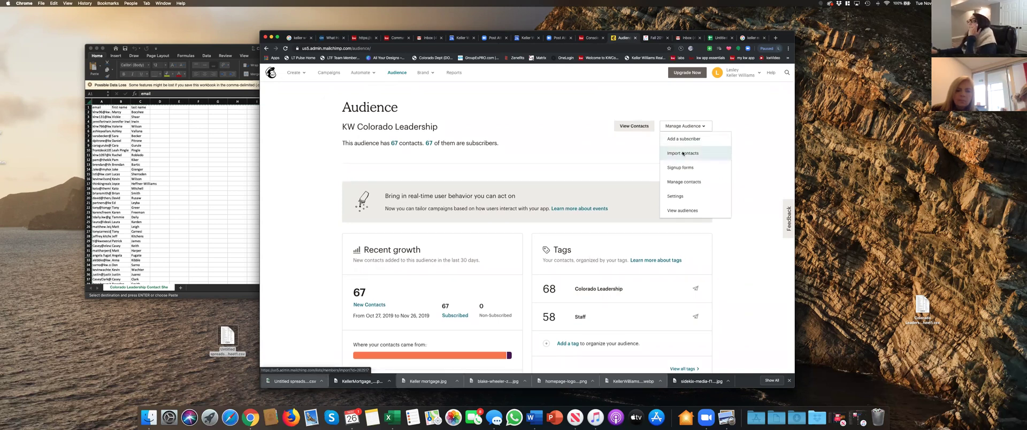
{"action": "left_click", "coordinate": [682, 153]}
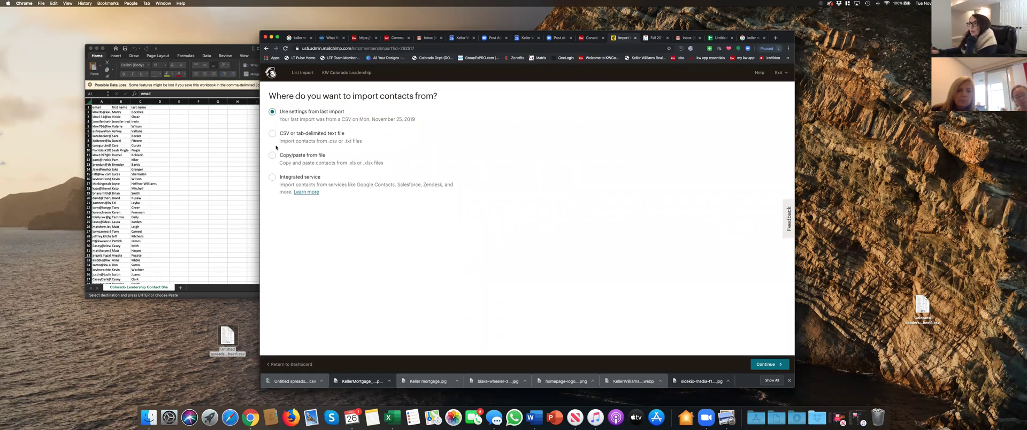
- Select 'CSV or tab-delimited text file' as the import source and continue
{"action": "left_click", "coordinate": [273, 134]}
{"action": "left_click", "coordinate": [227, 337]}
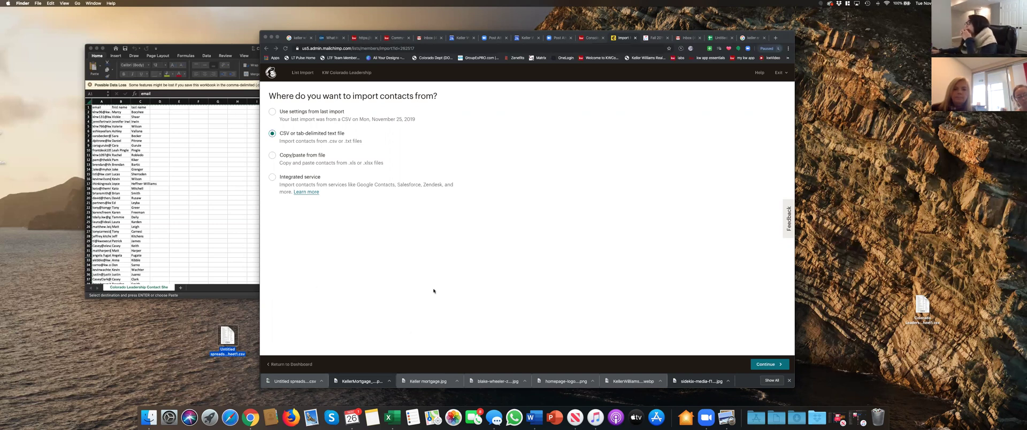
{"action": "left_click", "coordinate": [764, 366]}
{"action": "left_click", "coordinate": [771, 366]}
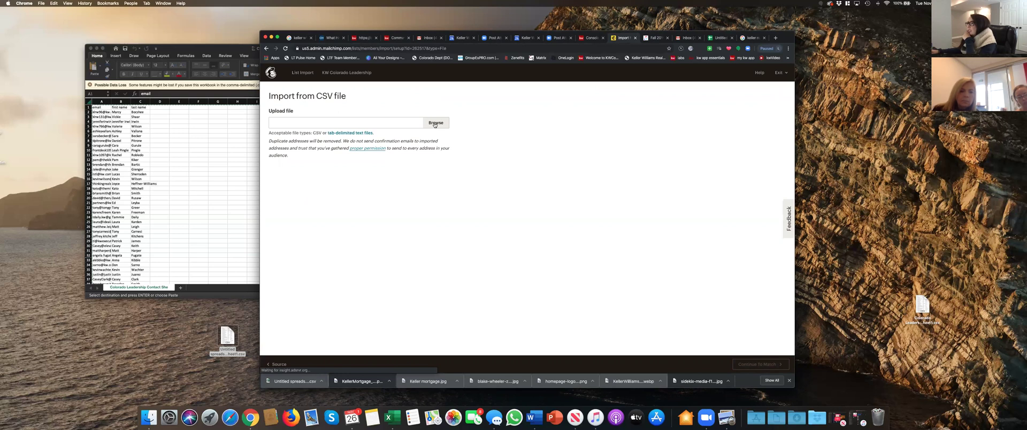
- Attach 'Untitled spreadsheet - Sheet1.csv' from the desktop for upload
{"action": "left_click", "coordinate": [435, 123]}
{"action": "scroll", "coordinate": [470, 114], "scroll_direction": "down", "scroll_amount": 1}
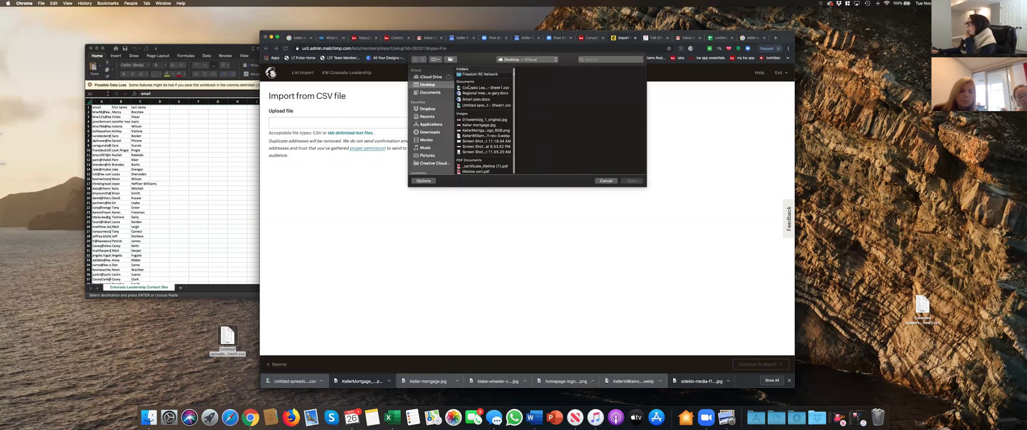
{"action": "scroll", "coordinate": [479, 121], "scroll_direction": "up", "scroll_amount": 1}
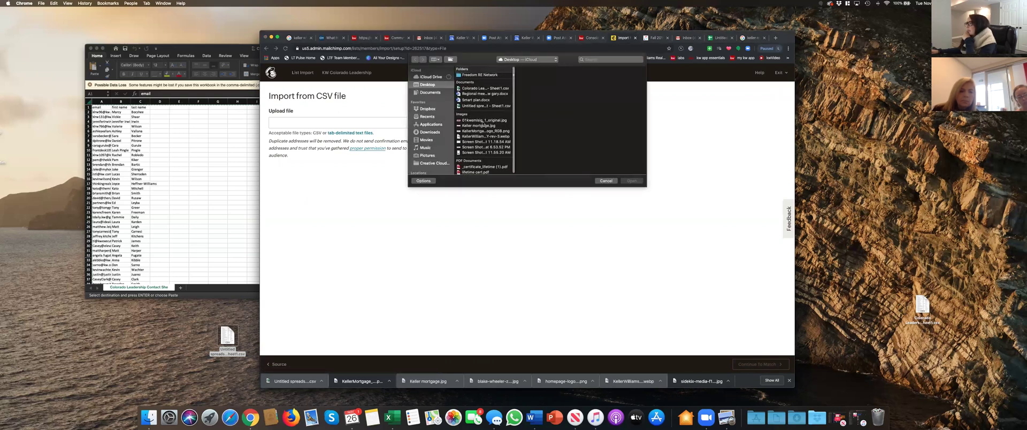
{"action": "left_click", "coordinate": [478, 106]}
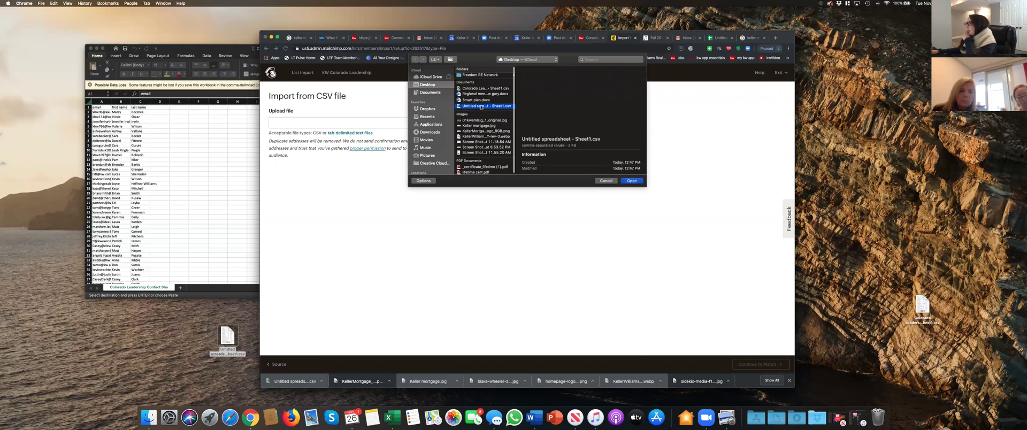
{"action": "left_click", "coordinate": [639, 182]}
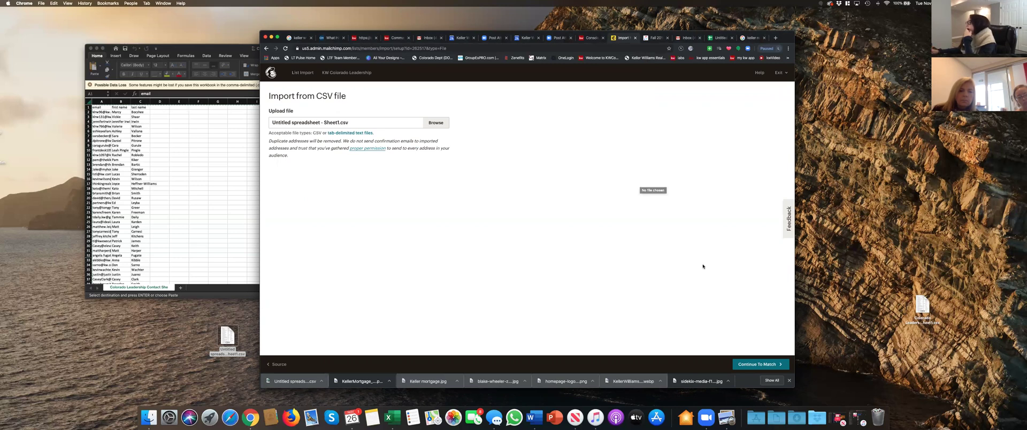
- Match the First Name and Last Name columns to their audience fields, save both, and continue to Organize
{"action": "left_click", "coordinate": [751, 365]}
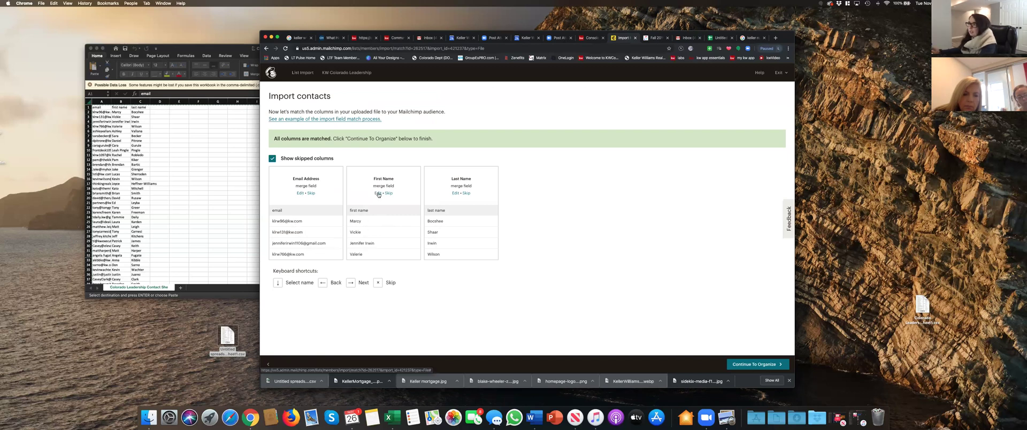
{"action": "left_click", "coordinate": [378, 194]}
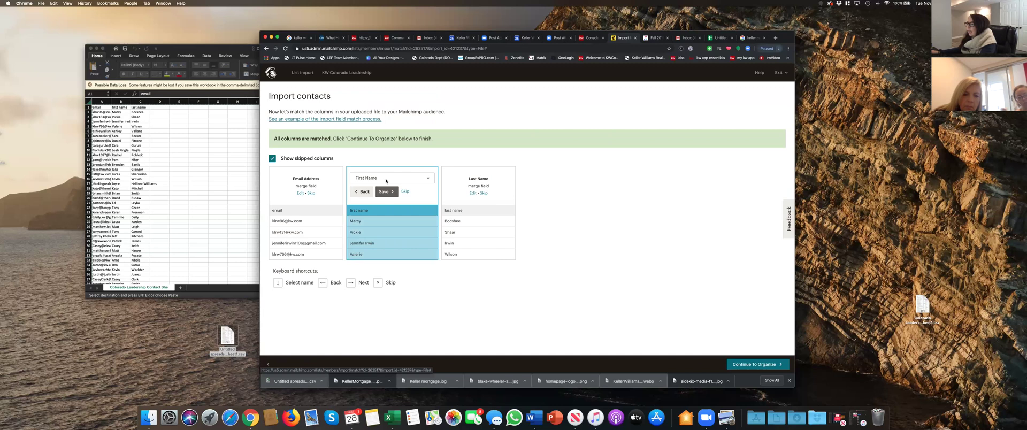
{"action": "left_click", "coordinate": [386, 180]}
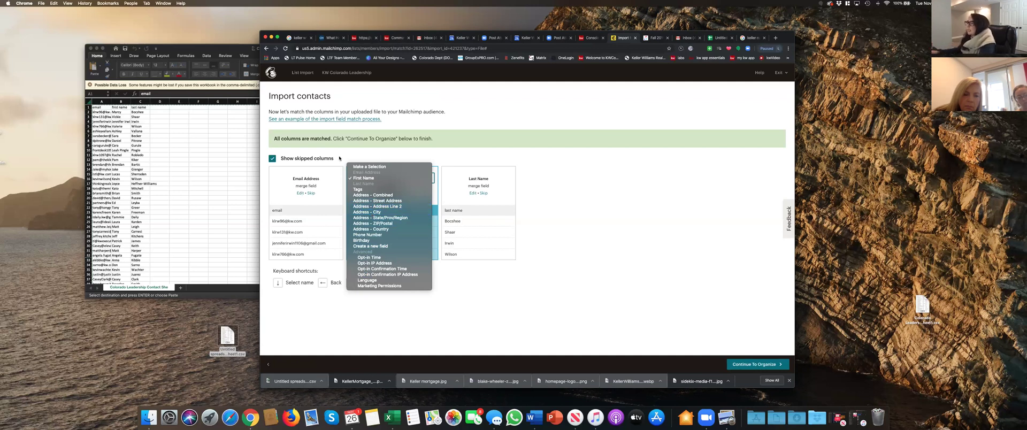
{"action": "left_click", "coordinate": [370, 155]}
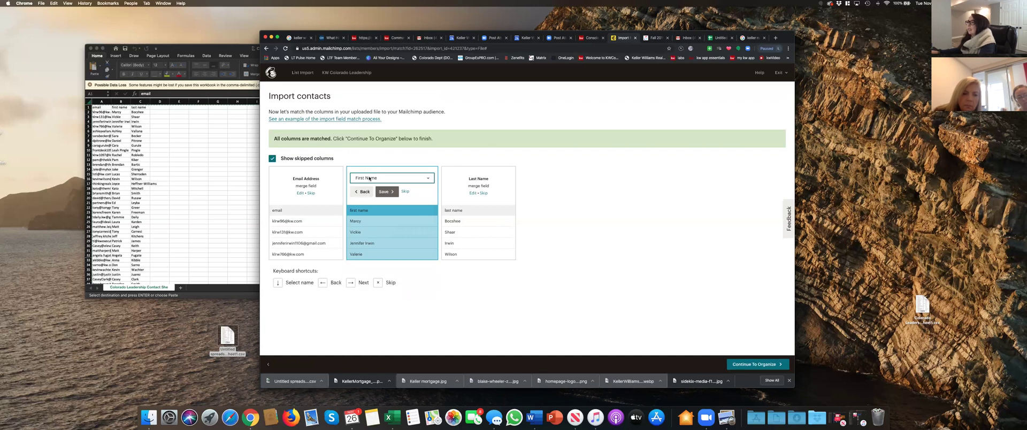
{"action": "left_click", "coordinate": [370, 179]}
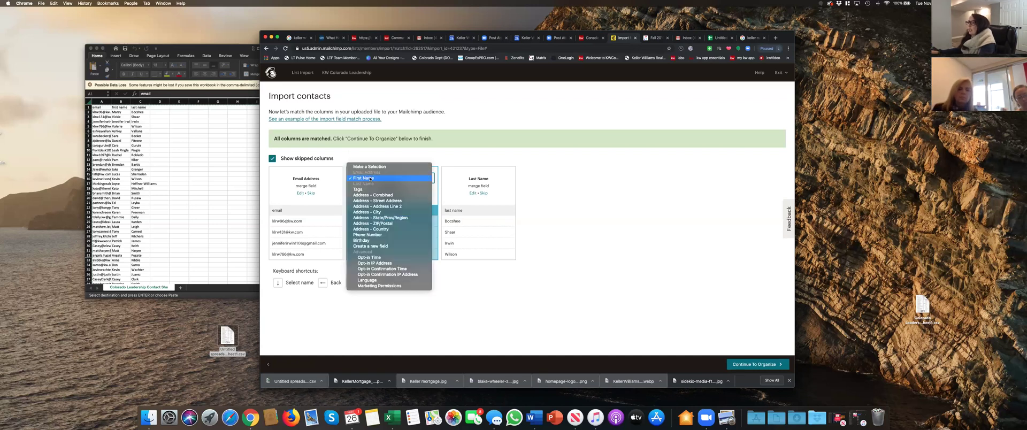
{"action": "left_click", "coordinate": [370, 179]}
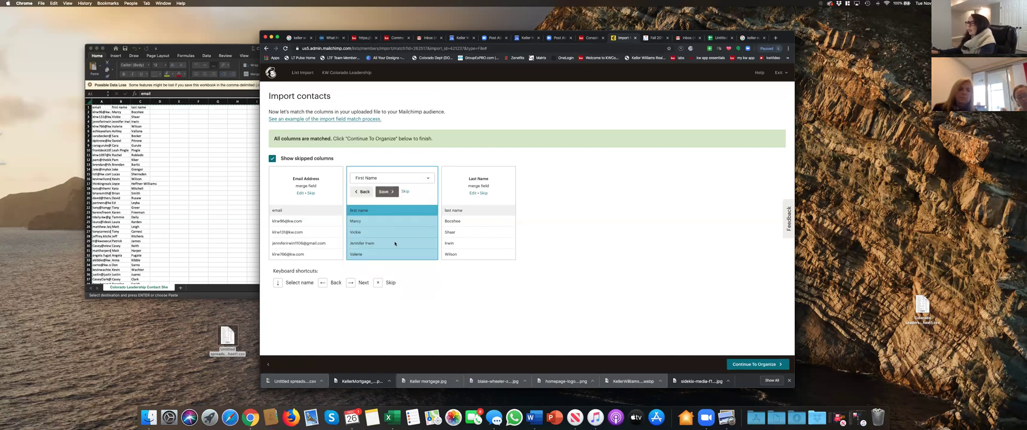
{"action": "left_click", "coordinate": [385, 192]}
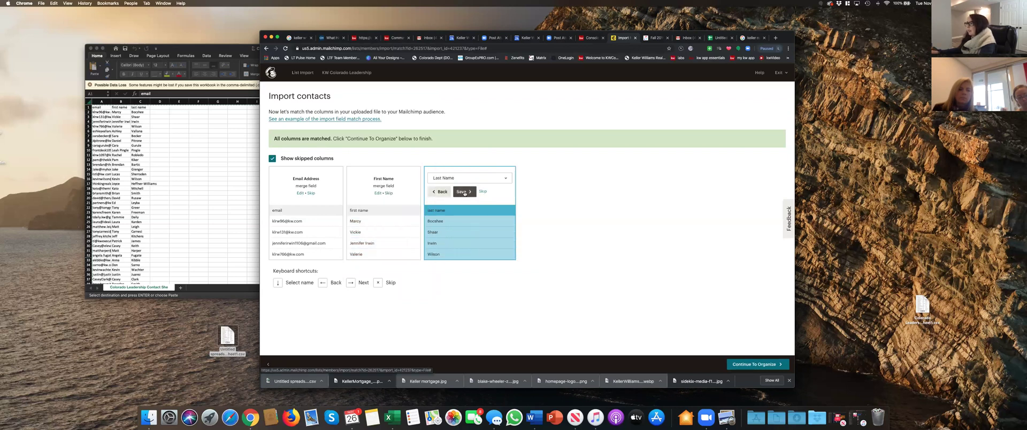
{"action": "left_click", "coordinate": [463, 192]}
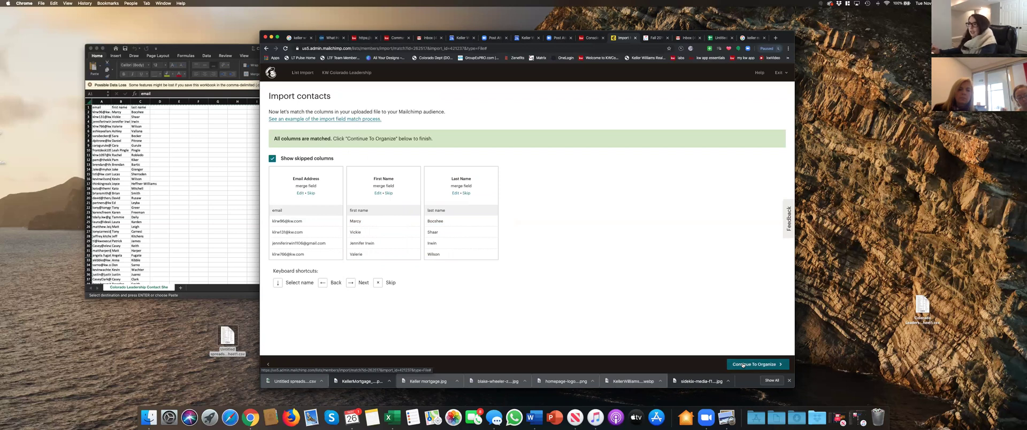
{"action": "left_click", "coordinate": [742, 365]}
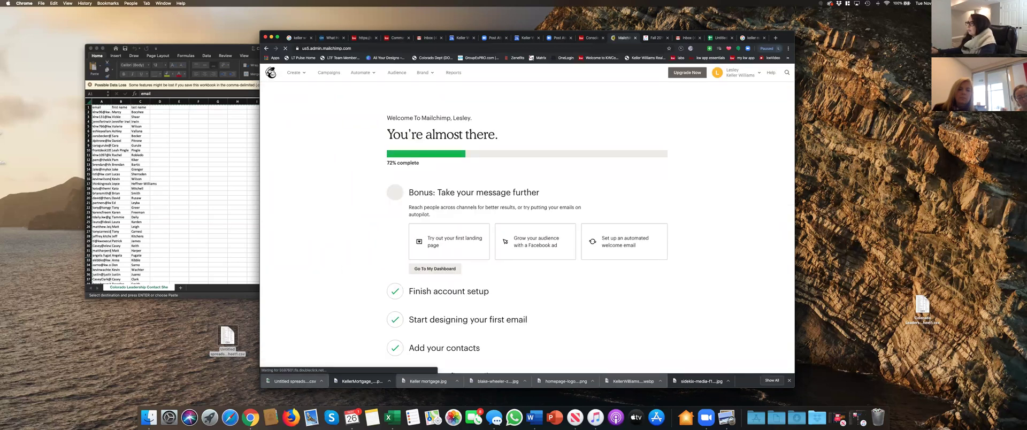
{"action": "left_click", "coordinate": [396, 74]}
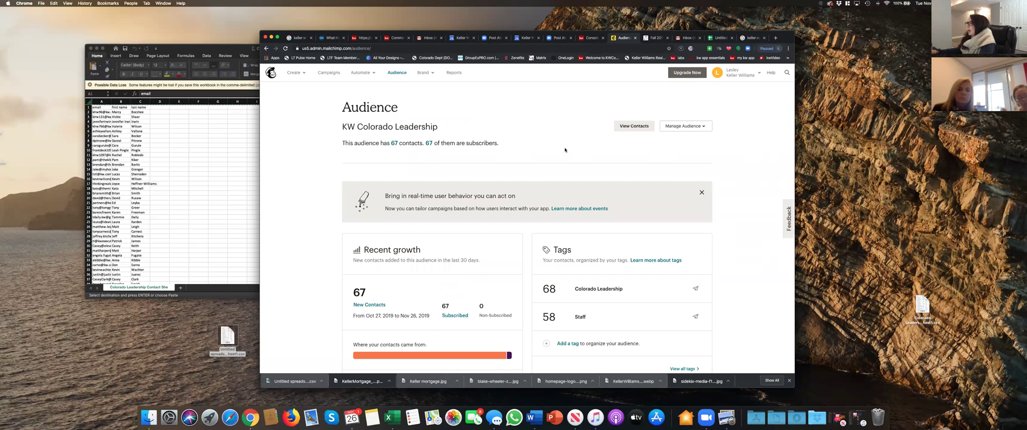
{"action": "scroll", "coordinate": [565, 150], "scroll_direction": "down", "scroll_amount": 5}
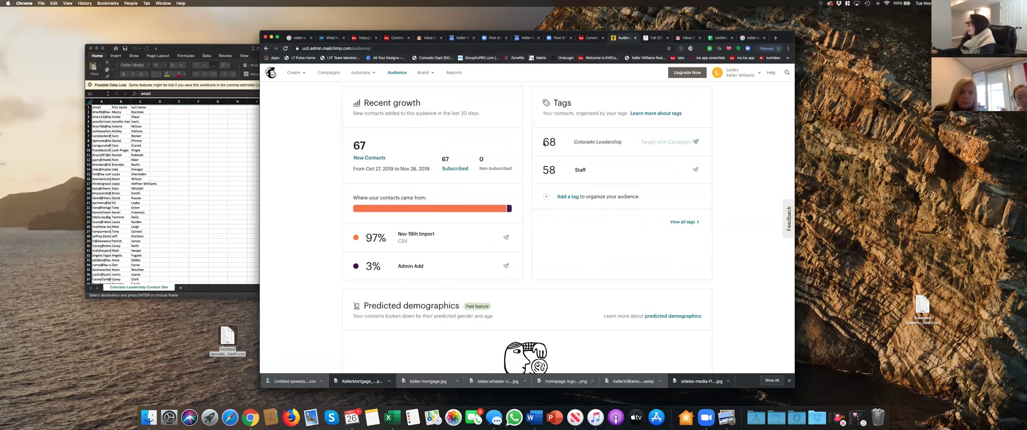
{"action": "left_click", "coordinate": [571, 143]}
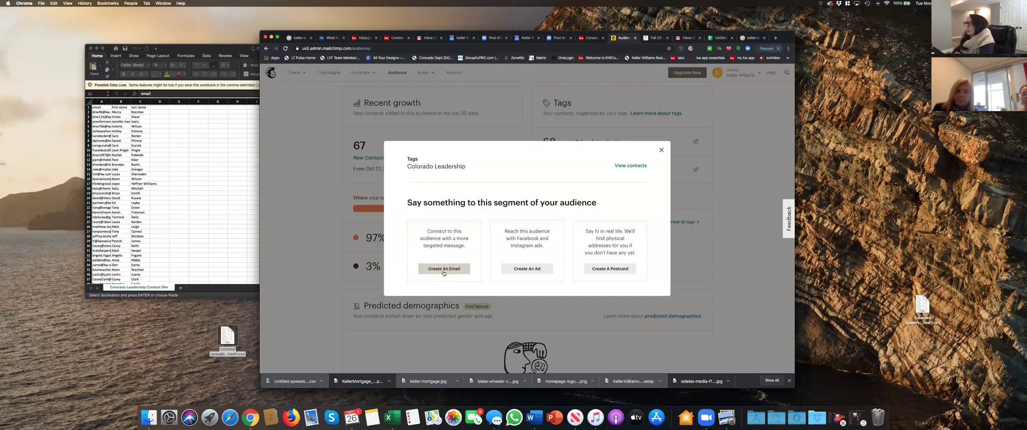
{"action": "left_click", "coordinate": [662, 151]}
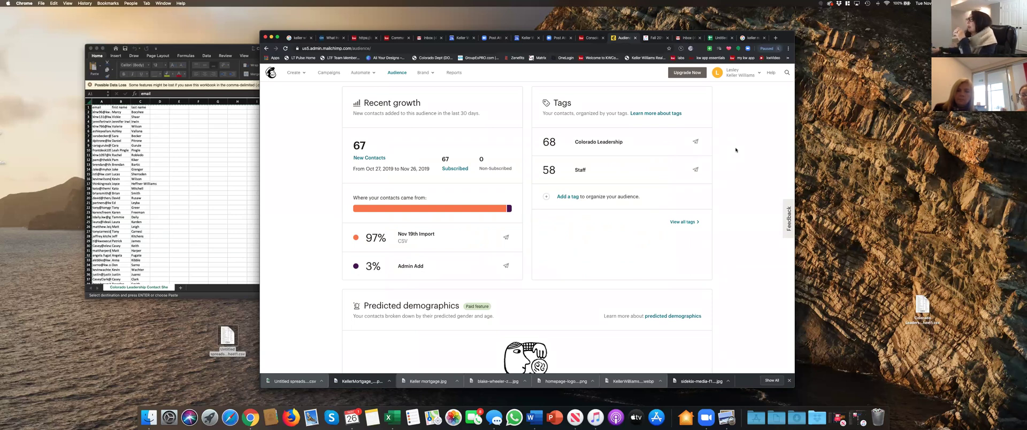
- Go to the KW Command Console tab and open the Campaigns page
{"action": "left_click", "coordinate": [591, 38]}
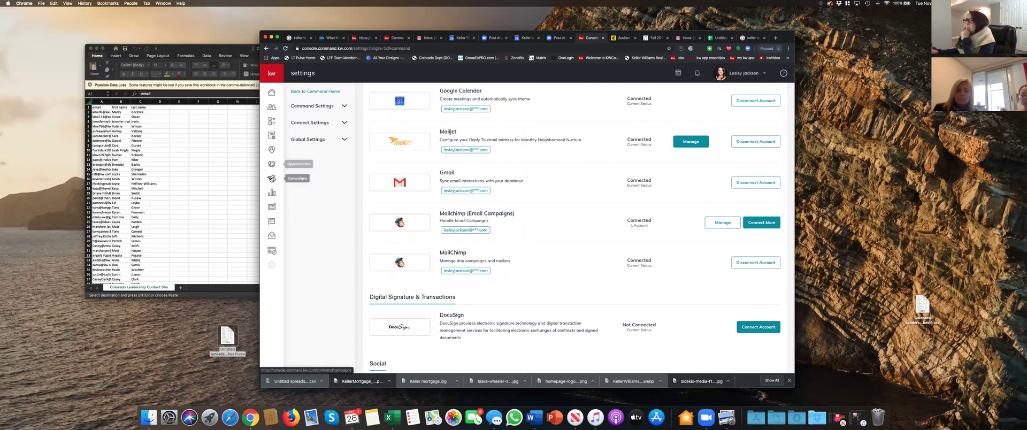
{"action": "left_click", "coordinate": [272, 179]}
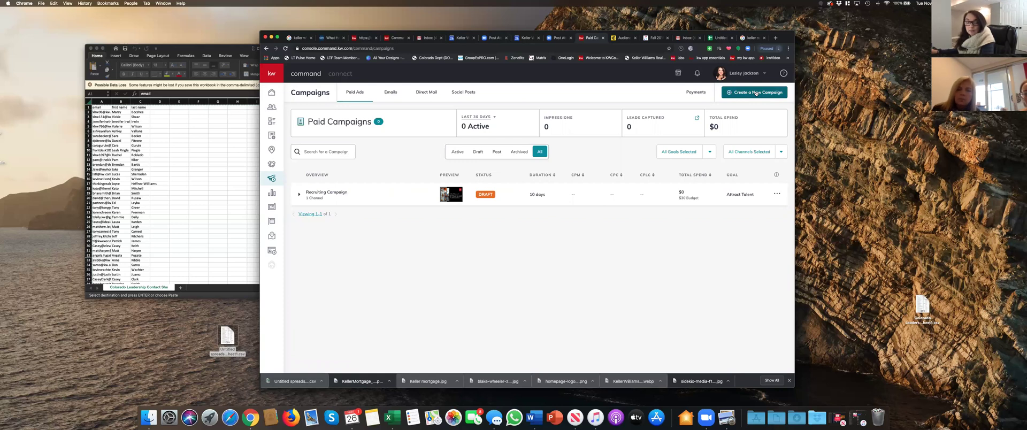
- Create a new Email campaign, keeping the existing sending account
{"action": "left_click", "coordinate": [756, 92]}
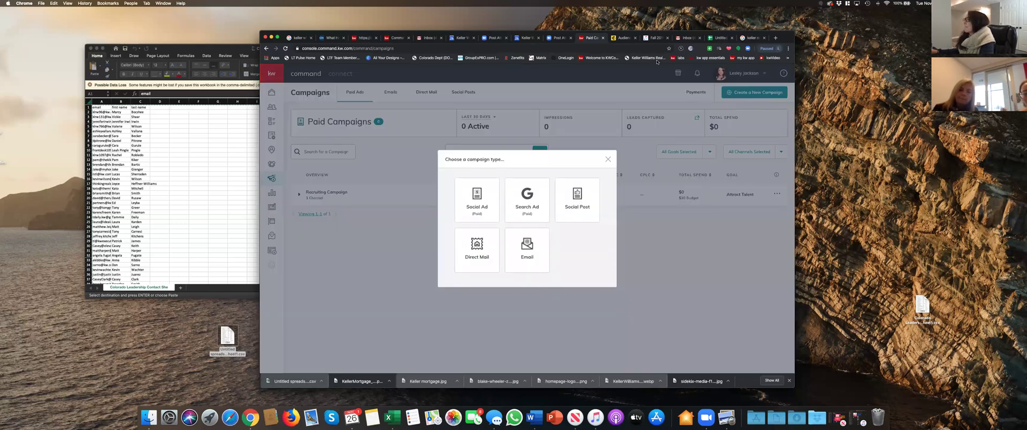
{"action": "left_click", "coordinate": [525, 256]}
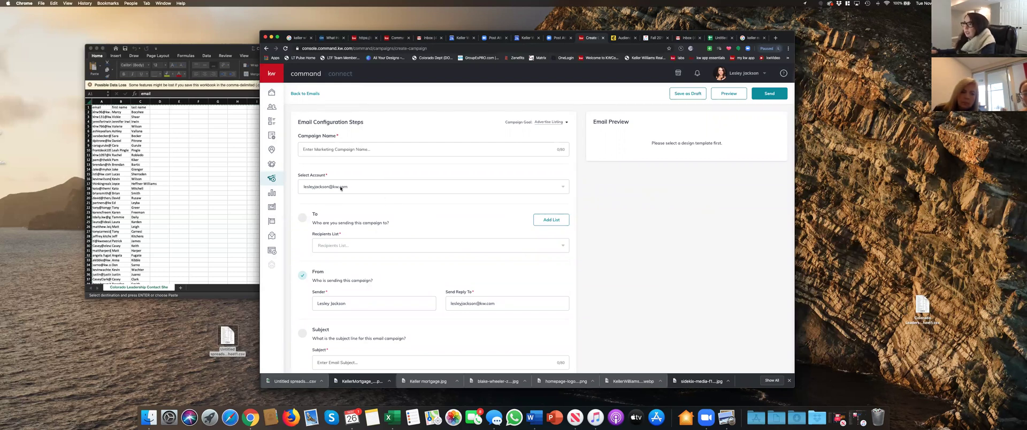
{"action": "left_click", "coordinate": [351, 186]}
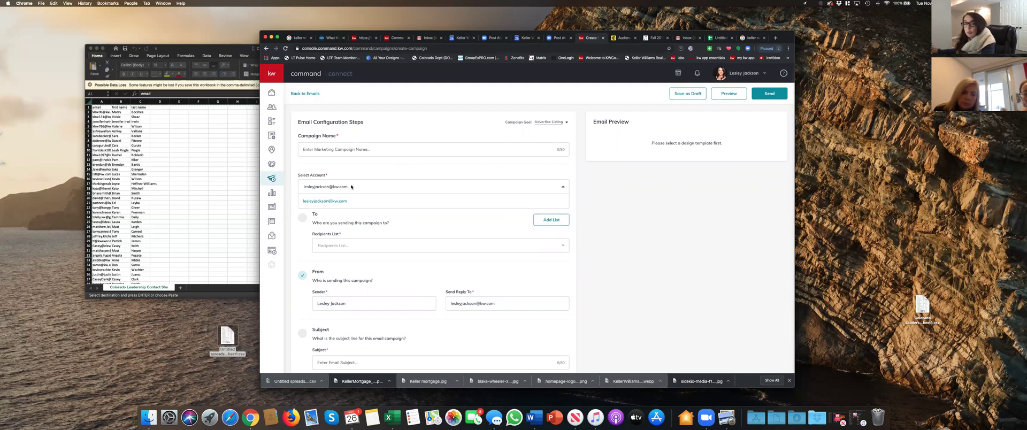
{"action": "left_click", "coordinate": [503, 203]}
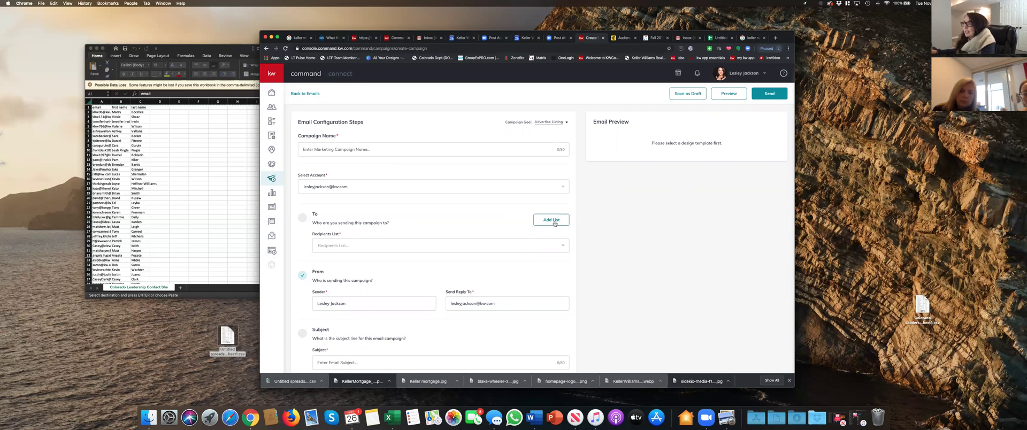
- Set the recipients list to KW Colorado Leadership, then switch to the Mailchimp tab
{"action": "left_click", "coordinate": [563, 247]}
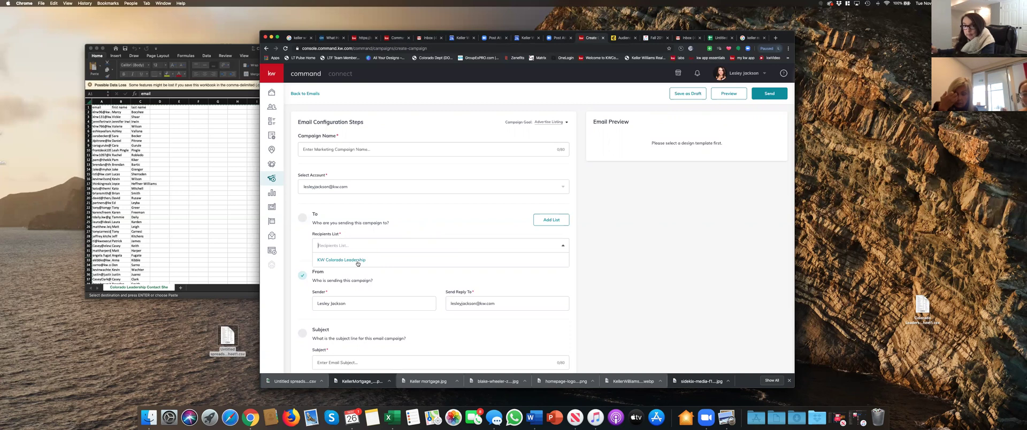
{"action": "left_click", "coordinate": [358, 262]}
{"action": "scroll", "coordinate": [357, 288], "scroll_direction": "down", "scroll_amount": 2}
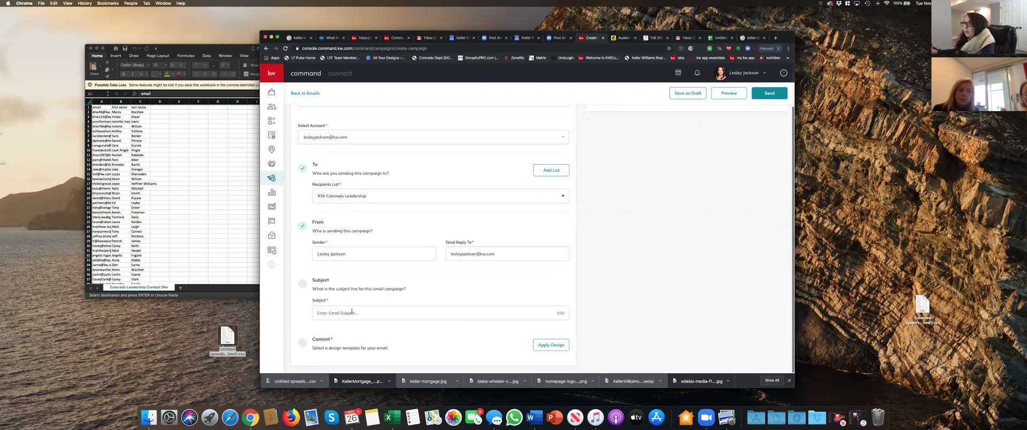
{"action": "left_click", "coordinate": [355, 313]}
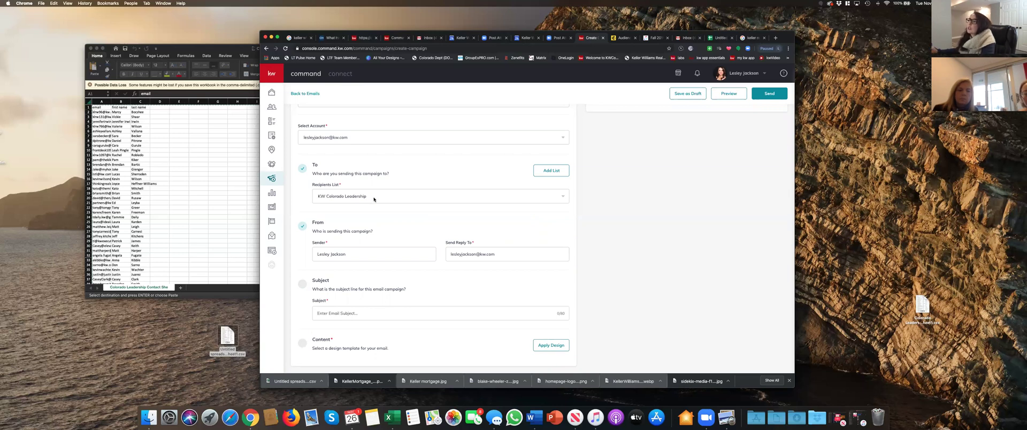
{"action": "left_click", "coordinate": [624, 37]}
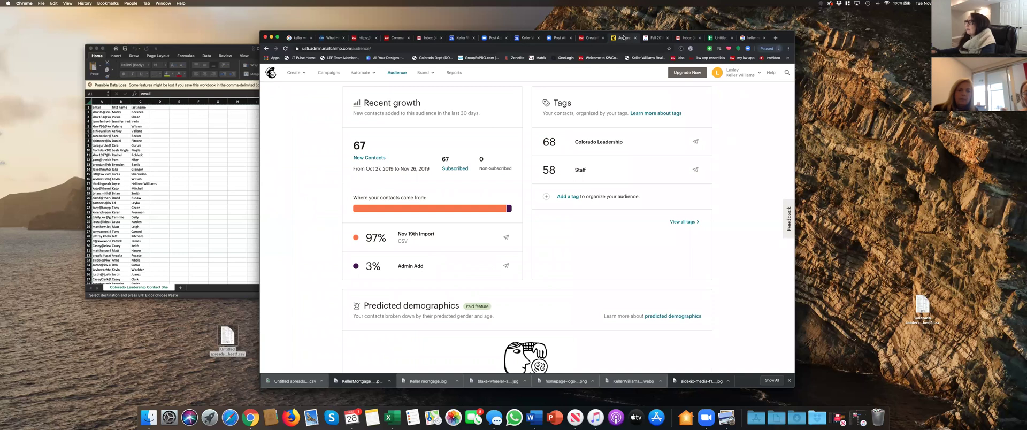
- Return to the KW Command campaign form and check the Recipients List options
{"action": "left_click", "coordinate": [586, 38]}
{"action": "left_click", "coordinate": [374, 197]}
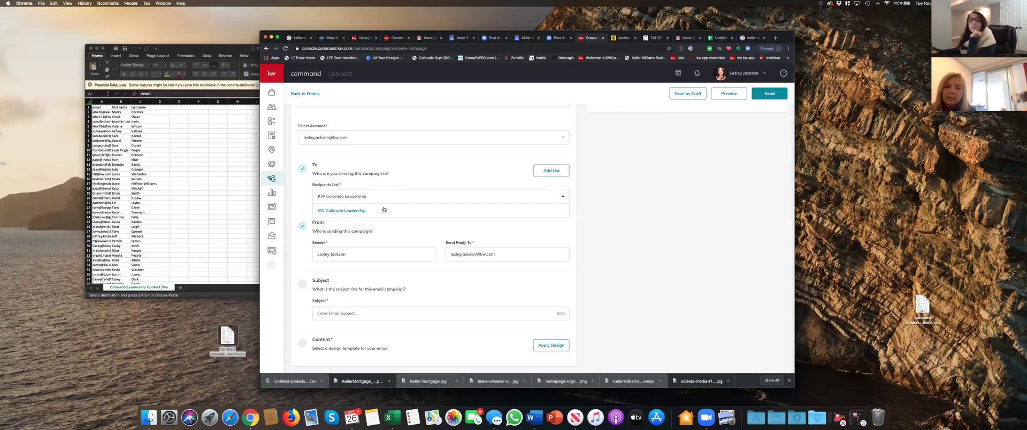
- Leave the unsaved email campaign form for the Contacts page, confirming the Leave site prompt
{"action": "left_click", "coordinate": [384, 219]}
{"action": "left_click", "coordinate": [272, 108]}
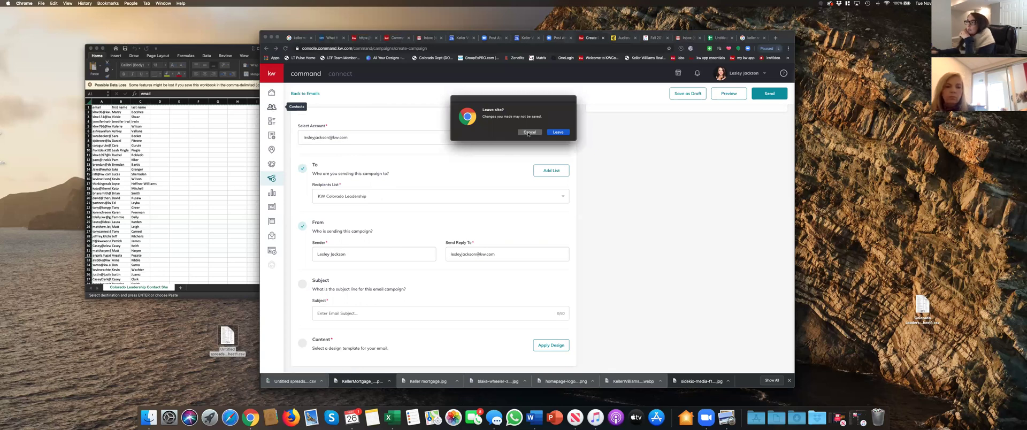
{"action": "left_click", "coordinate": [527, 132]}
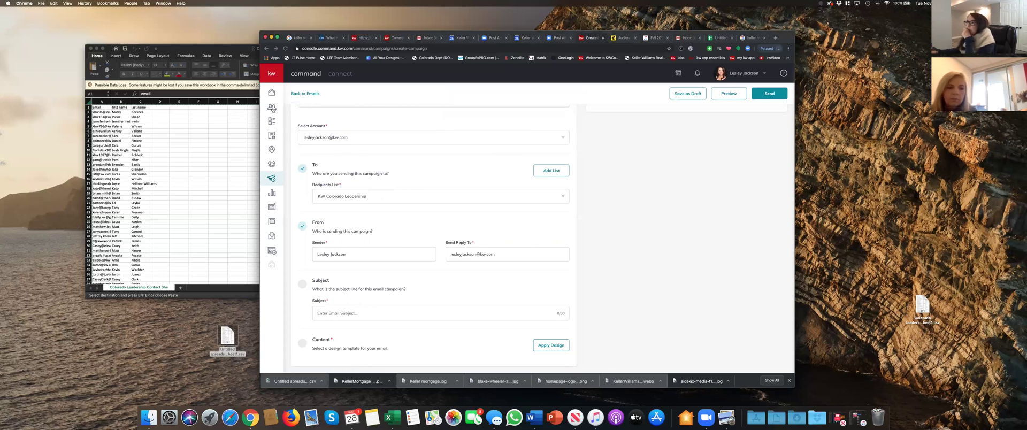
{"action": "left_click", "coordinate": [271, 107]}
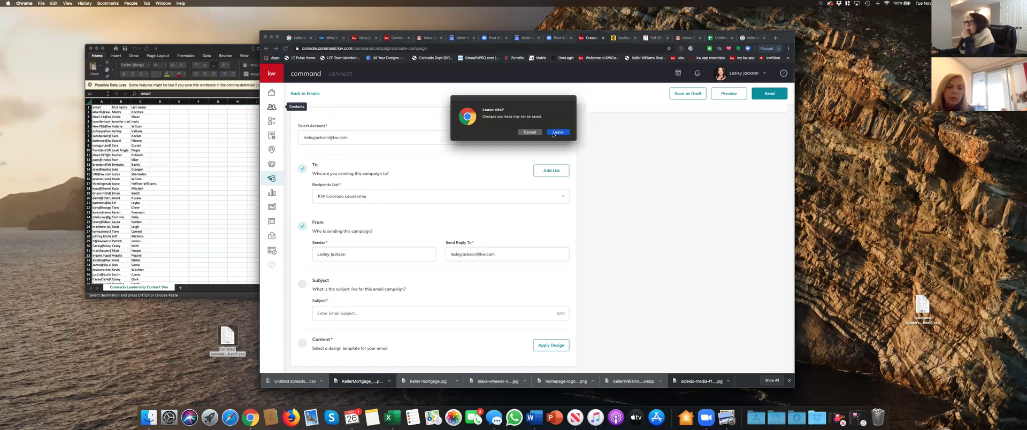
{"action": "left_click", "coordinate": [557, 132]}
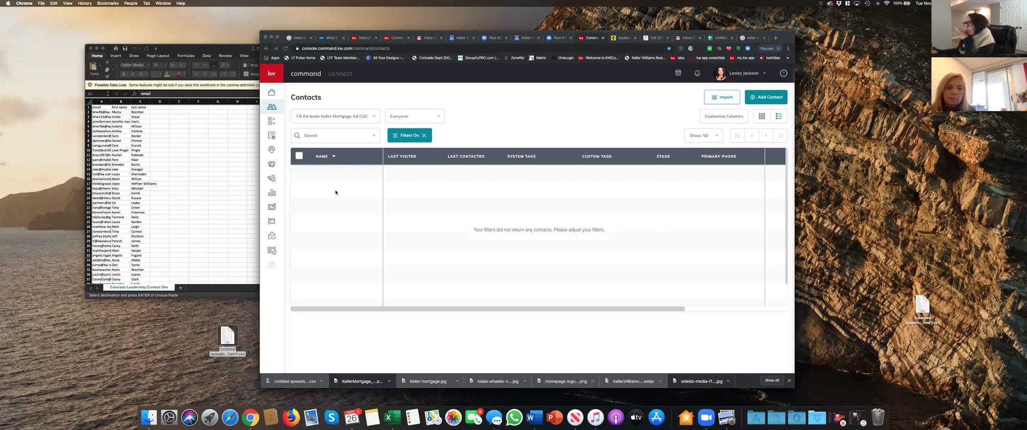
- Switch the contacts view to All Contacts and tick five contacts
{"action": "left_click", "coordinate": [371, 116]}
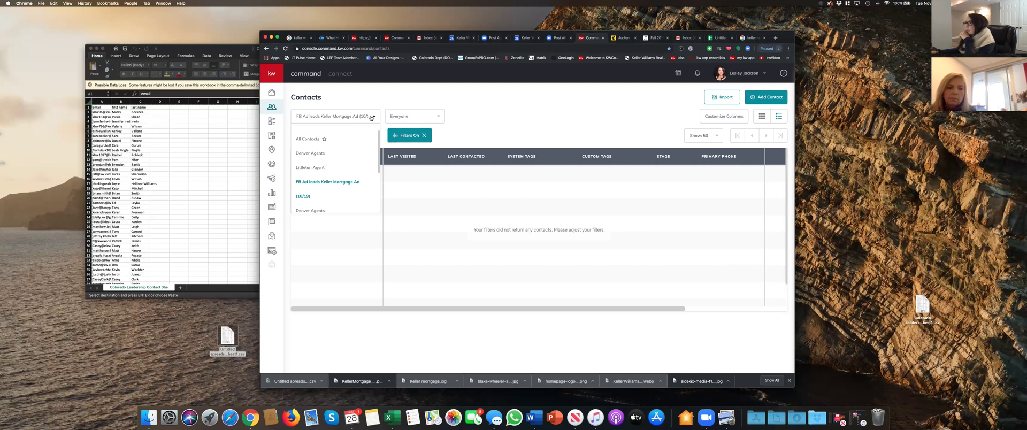
{"action": "left_click", "coordinate": [324, 140]}
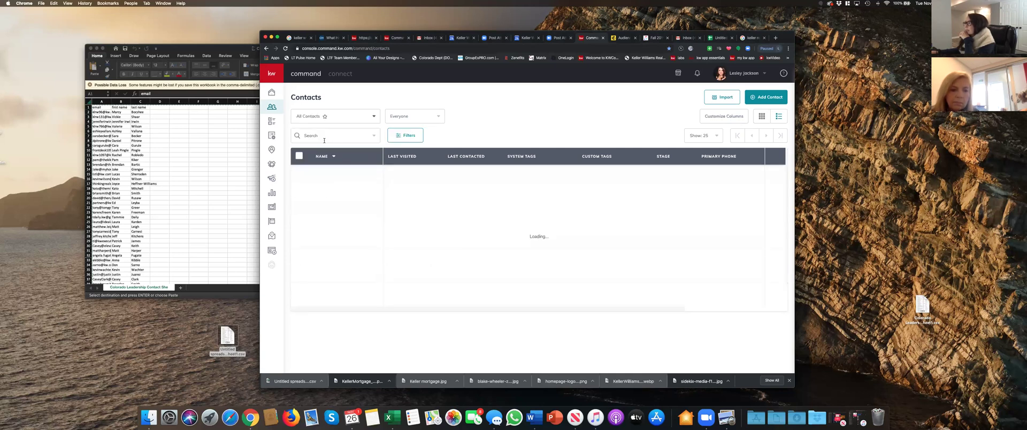
{"action": "left_click", "coordinate": [299, 191]}
{"action": "left_click", "coordinate": [300, 219], "text": "shift"}
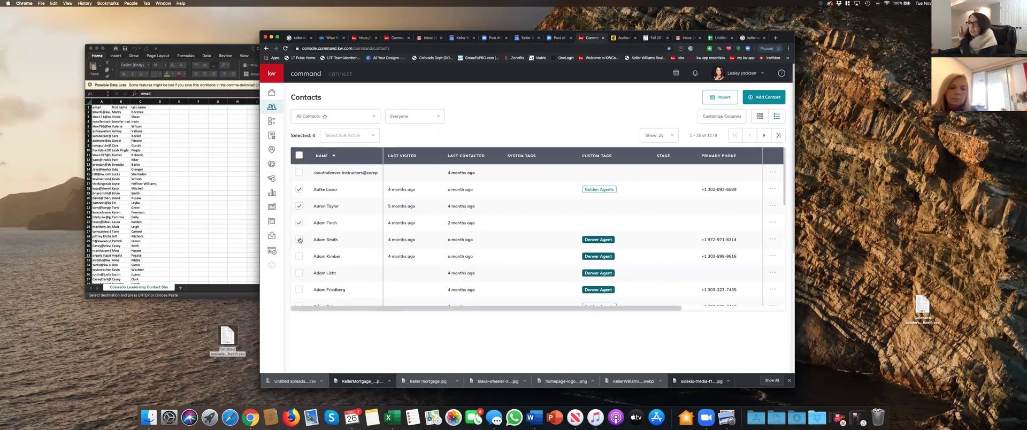
{"action": "left_click", "coordinate": [299, 240]}
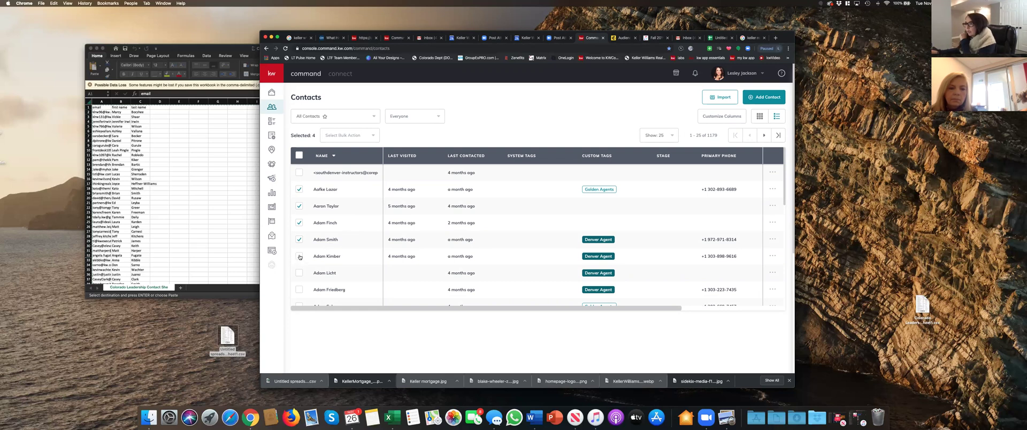
- Choose Add to Email List from the bulk actions for the selected contacts
{"action": "left_click", "coordinate": [353, 139]}
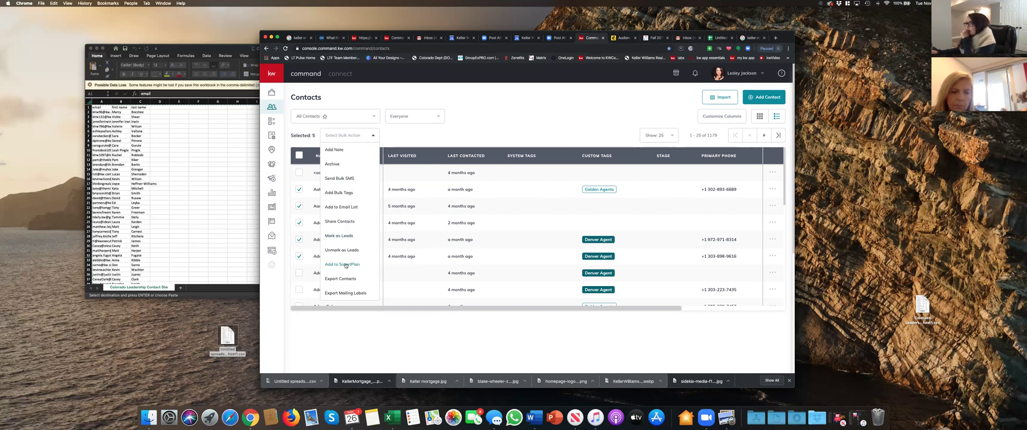
{"action": "scroll", "coordinate": [345, 266], "scroll_direction": "down", "scroll_amount": 1}
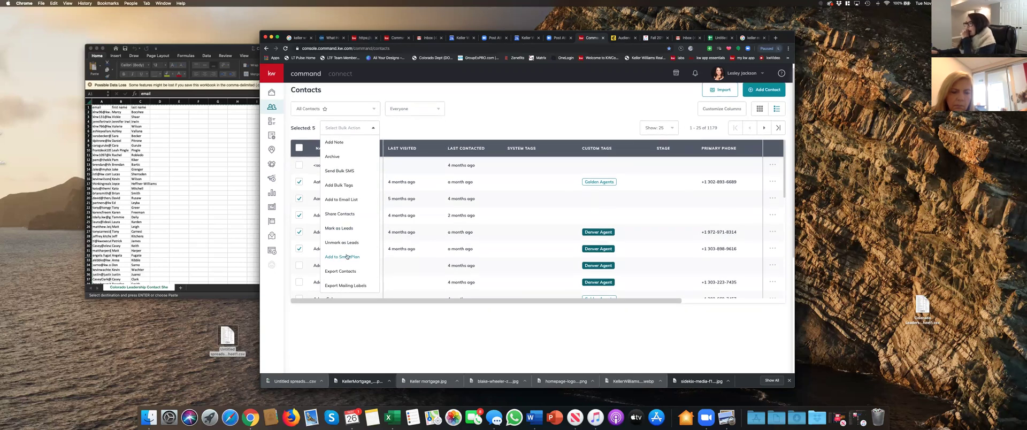
{"action": "scroll", "coordinate": [341, 200], "scroll_direction": "up", "scroll_amount": 1}
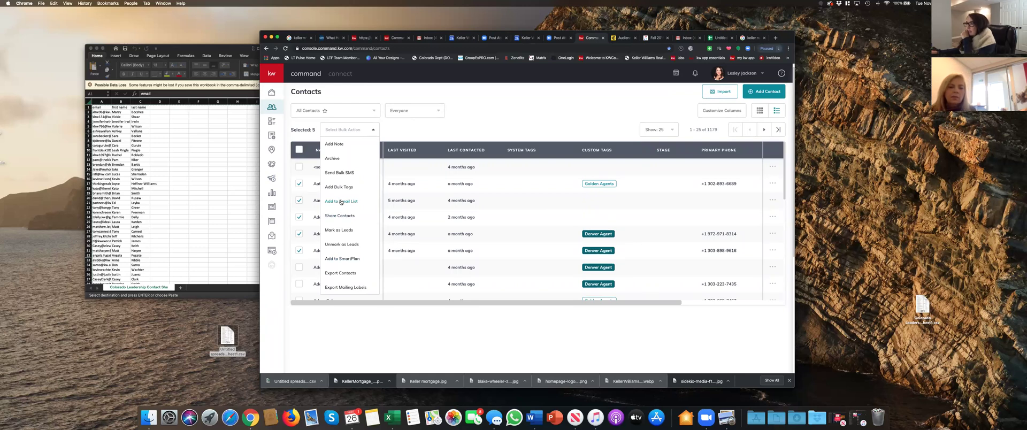
{"action": "left_click", "coordinate": [348, 202]}
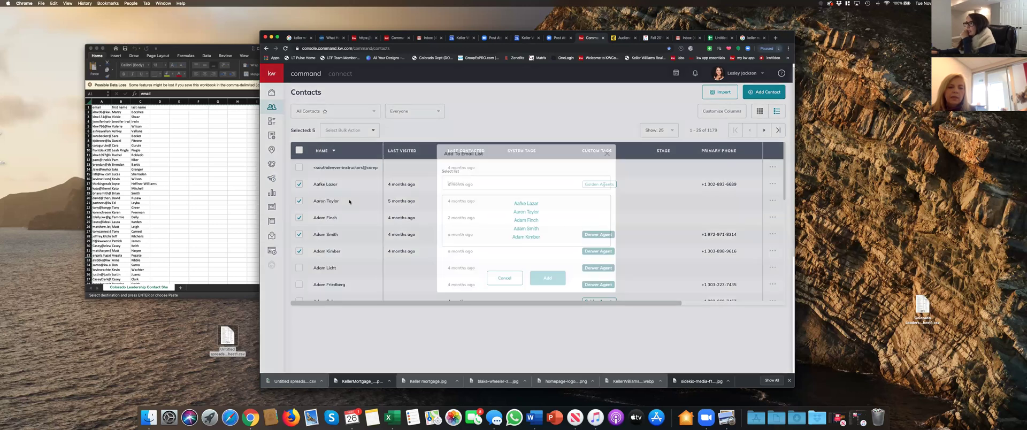
- Review the available email lists, including KW Colorado Leadership, then close the dialog without adding contacts
{"action": "left_click", "coordinate": [467, 182]}
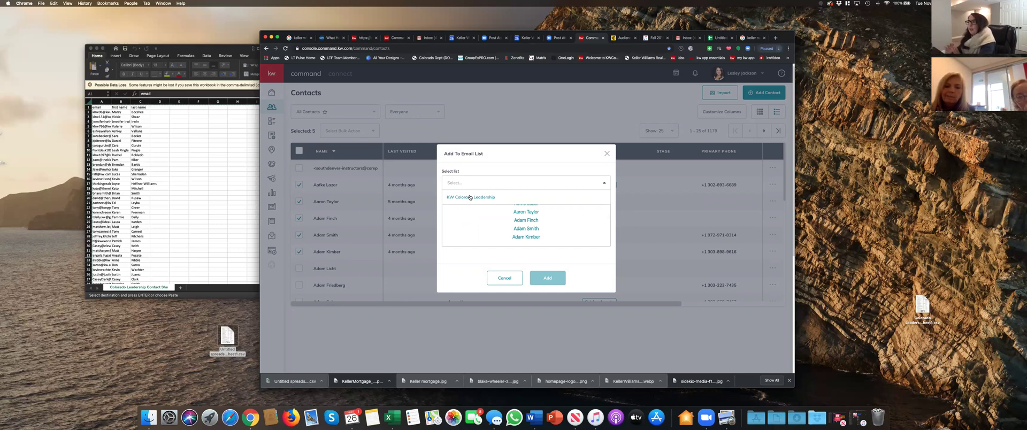
{"action": "left_click", "coordinate": [607, 154]}
{"action": "left_click", "coordinate": [608, 154]}
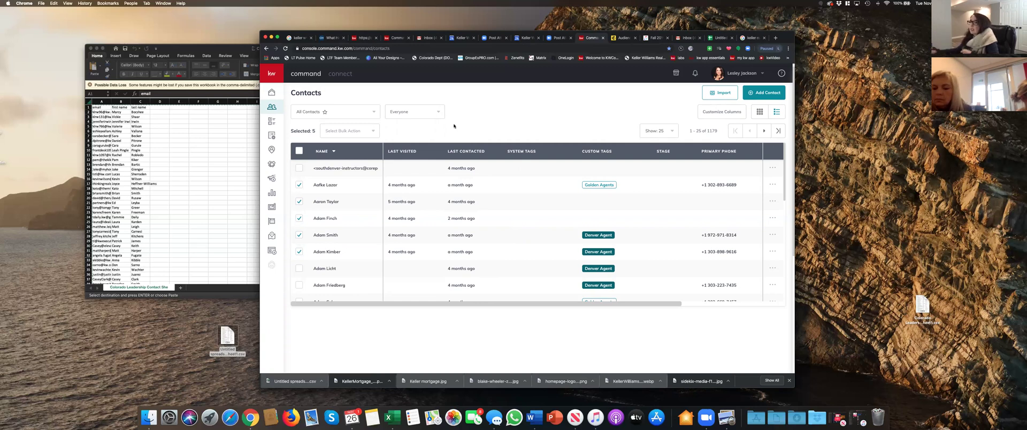
- Begin a new Email campaign and view its recipient lists, then abandon it for the Tasks page
{"action": "left_click", "coordinate": [272, 180]}
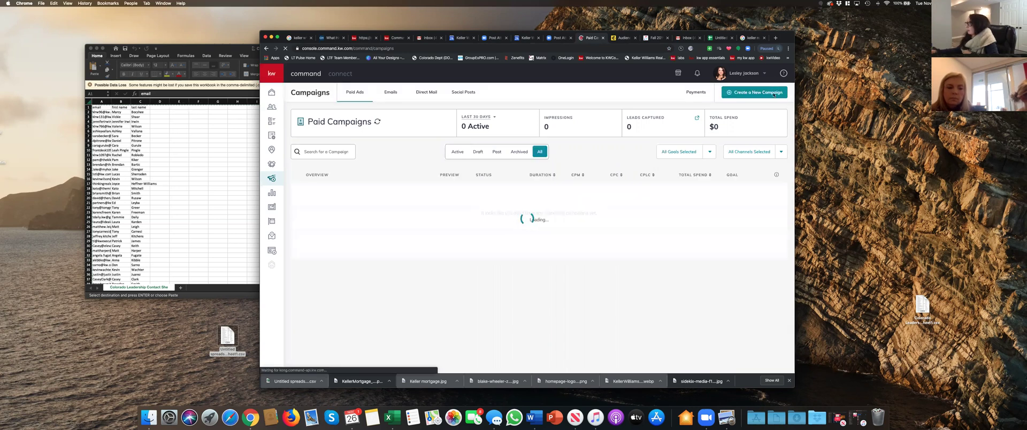
{"action": "left_click", "coordinate": [773, 94]}
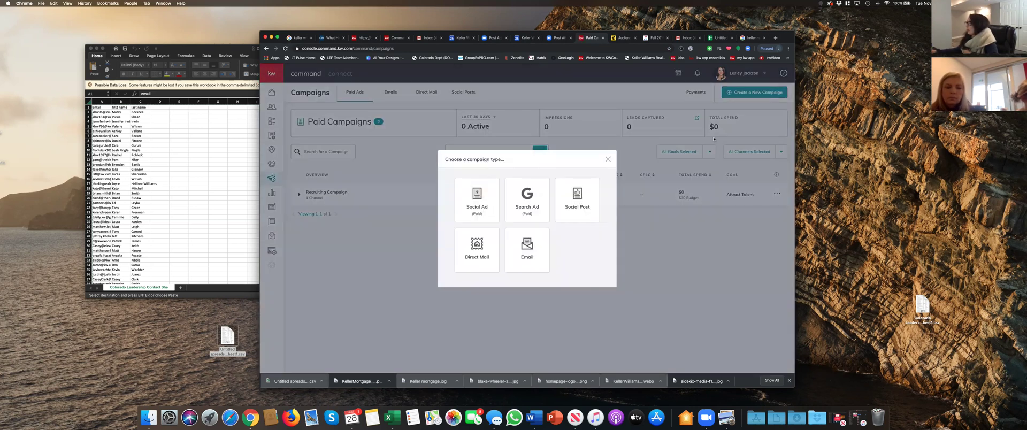
{"action": "left_click", "coordinate": [528, 250]}
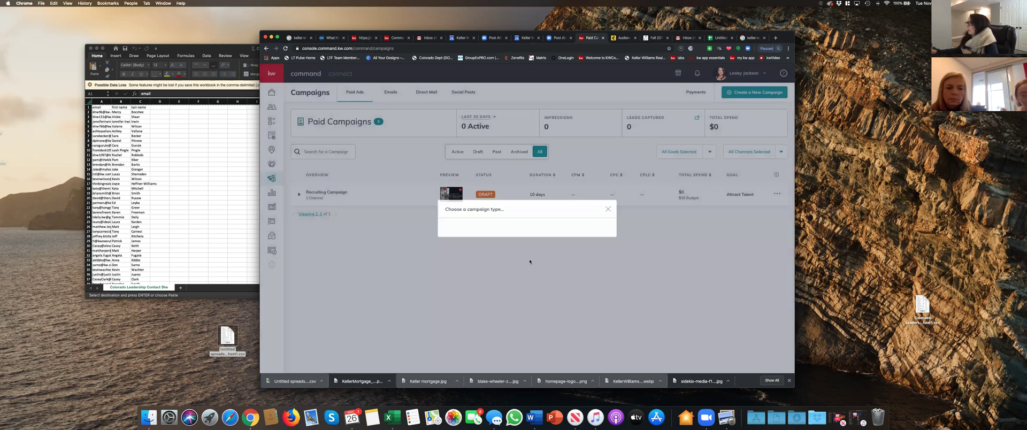
{"action": "left_click", "coordinate": [352, 248]}
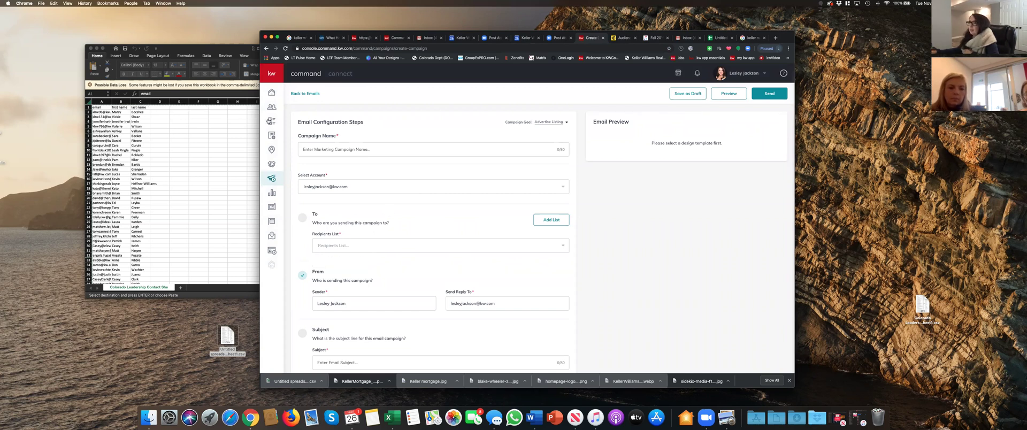
{"action": "left_click", "coordinate": [272, 121]}
{"action": "key", "text": "Return"}
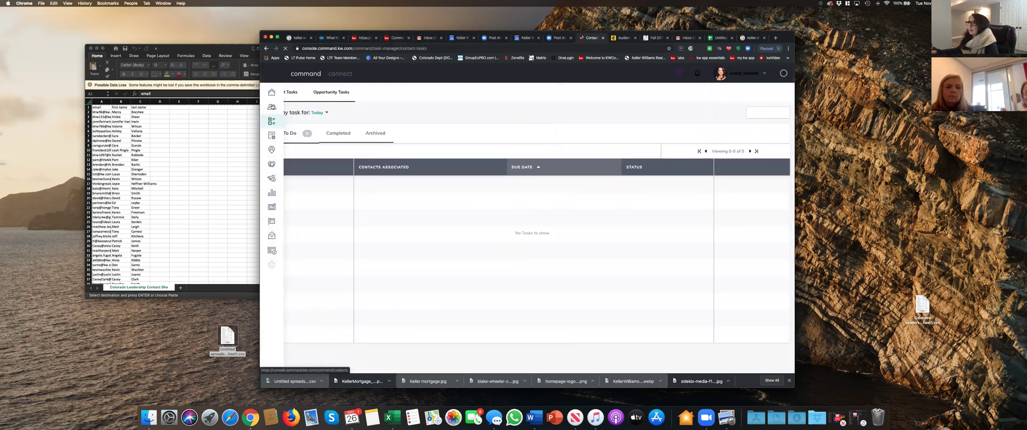
- Open Contacts and tick several contact rows in All Contacts
{"action": "left_click", "coordinate": [272, 107]}
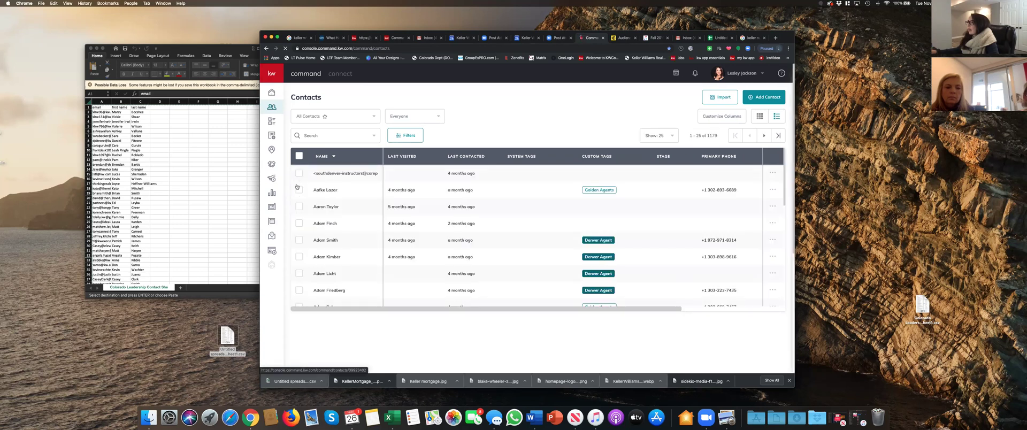
{"action": "left_click", "coordinate": [299, 189]}
{"action": "left_click", "coordinate": [299, 206]}
{"action": "left_click", "coordinate": [299, 240]}
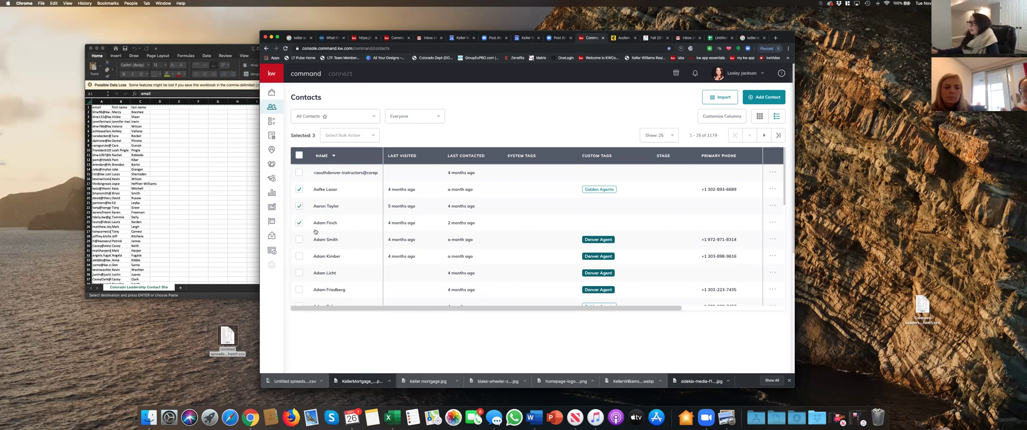
- Choose Add to Email List from the bulk actions, view the lists, then cancel
{"action": "left_click", "coordinate": [364, 137]}
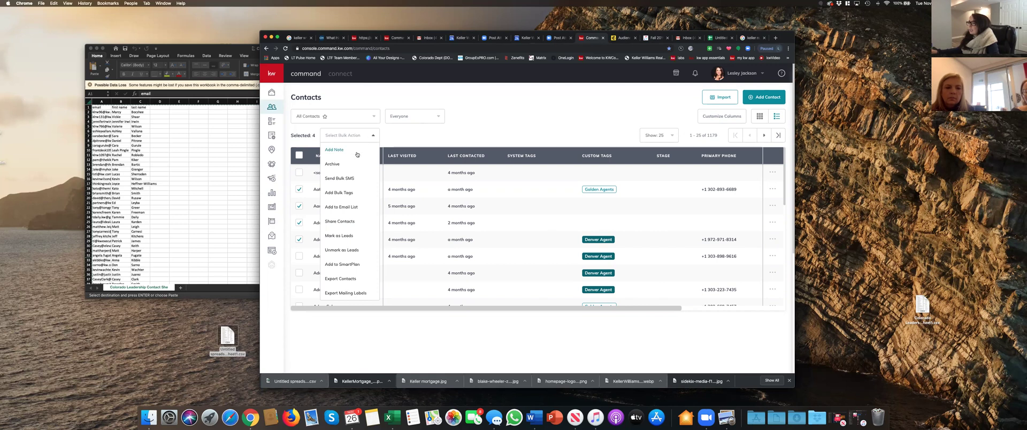
{"action": "left_click", "coordinate": [346, 208]}
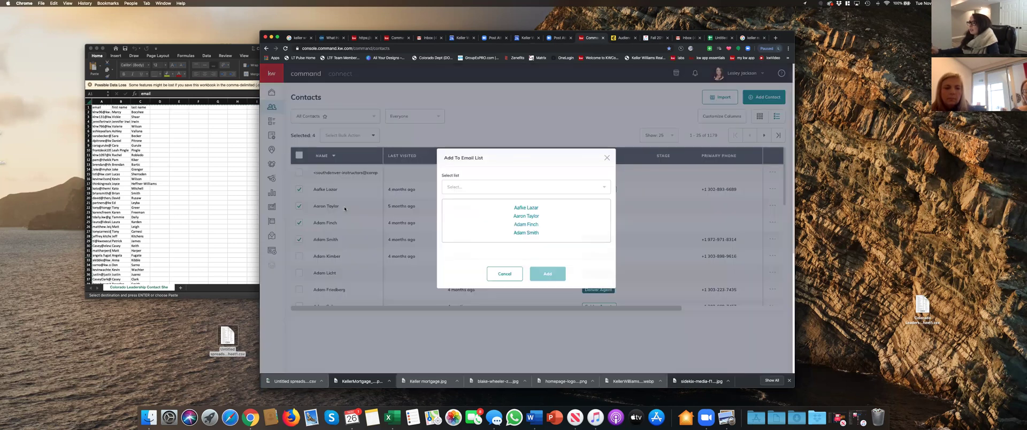
{"action": "left_click", "coordinate": [501, 192]}
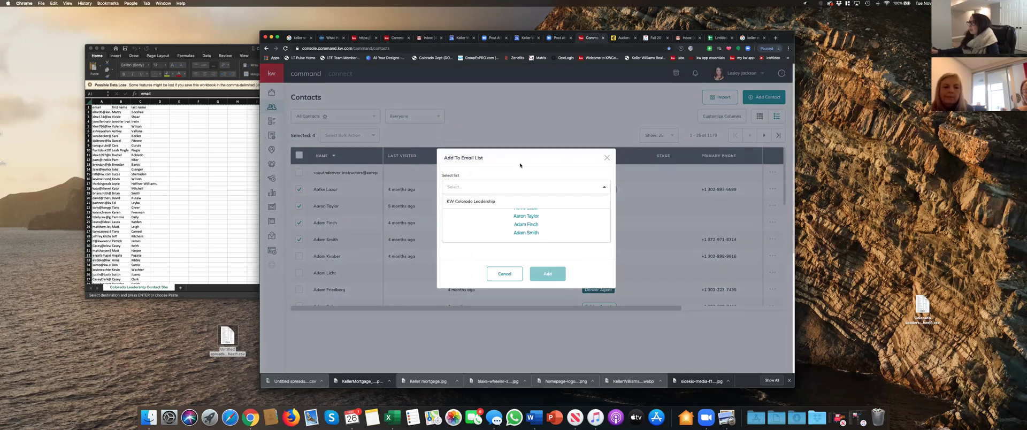
{"action": "left_click", "coordinate": [501, 275]}
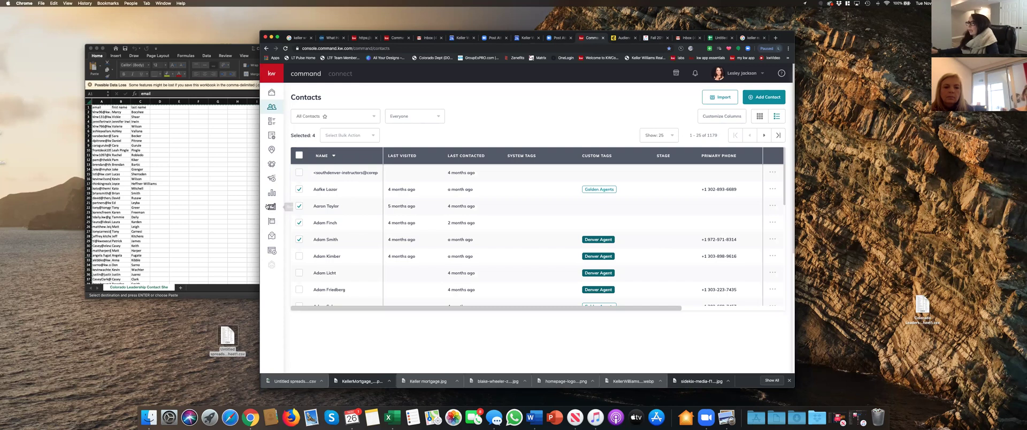
- Open My Design Templates and bring up the Create a New Design dialog
{"action": "left_click", "coordinate": [271, 207]}
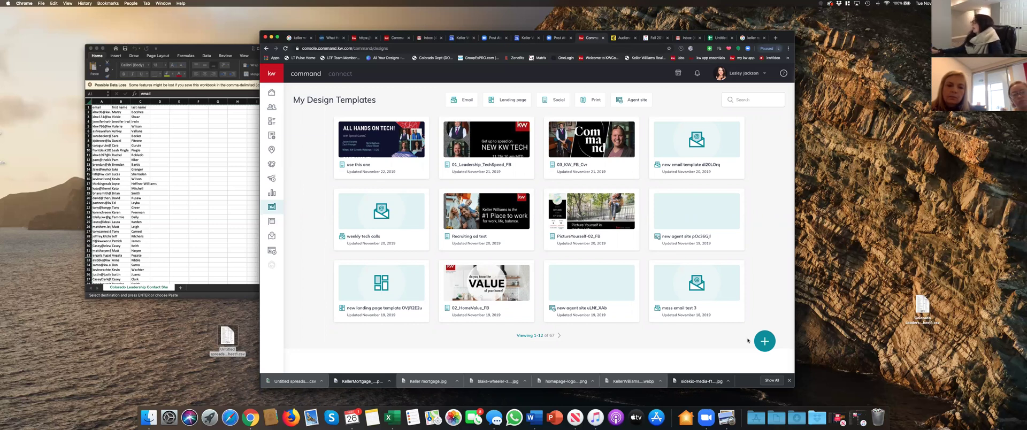
{"action": "left_click", "coordinate": [766, 342]}
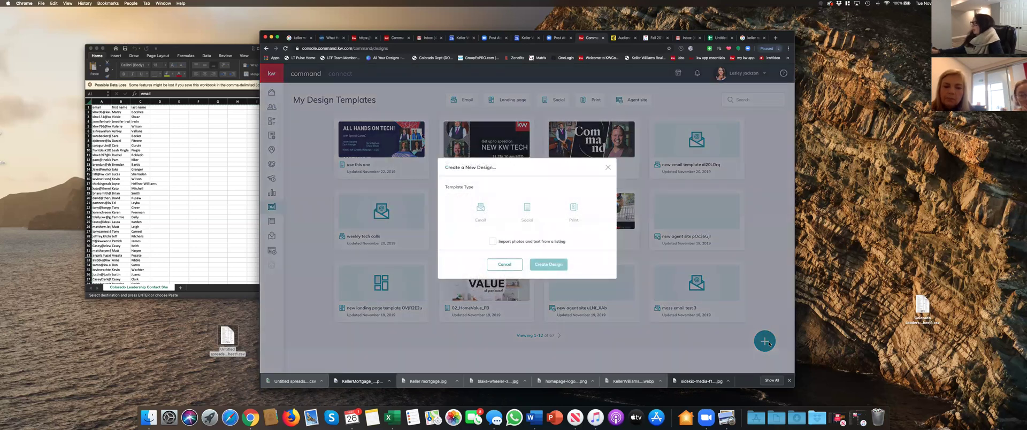
- Create a blank Email design, opening 'new email template u5I6N' in the editor
{"action": "left_click", "coordinate": [479, 211]}
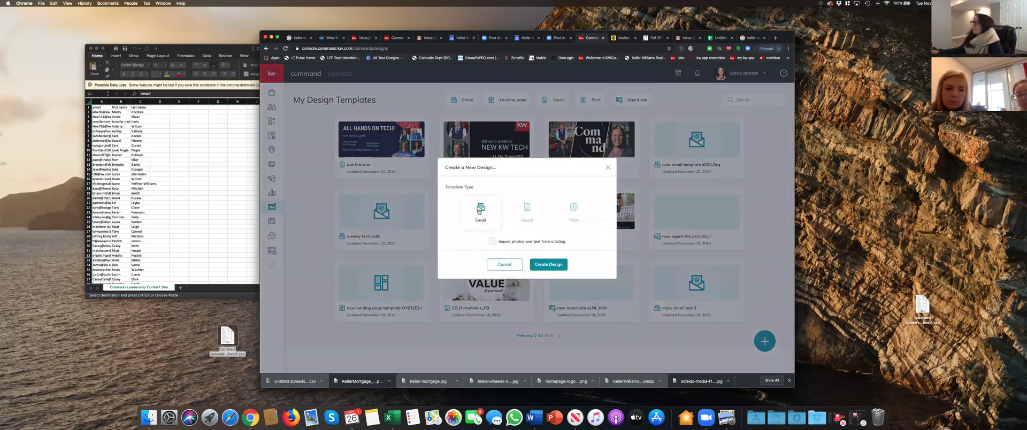
{"action": "left_click", "coordinate": [541, 264]}
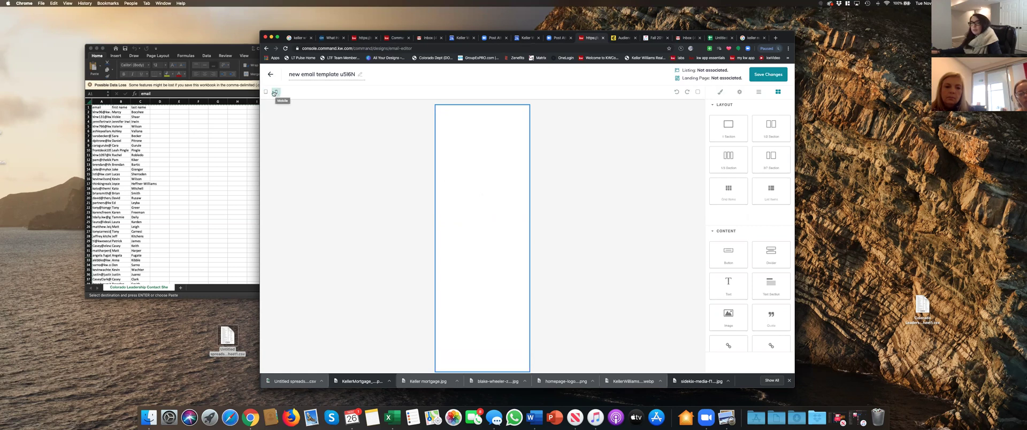
- Compare desktop and mobile previews, then drop a Text Section into the empty email body
{"action": "left_click", "coordinate": [266, 93]}
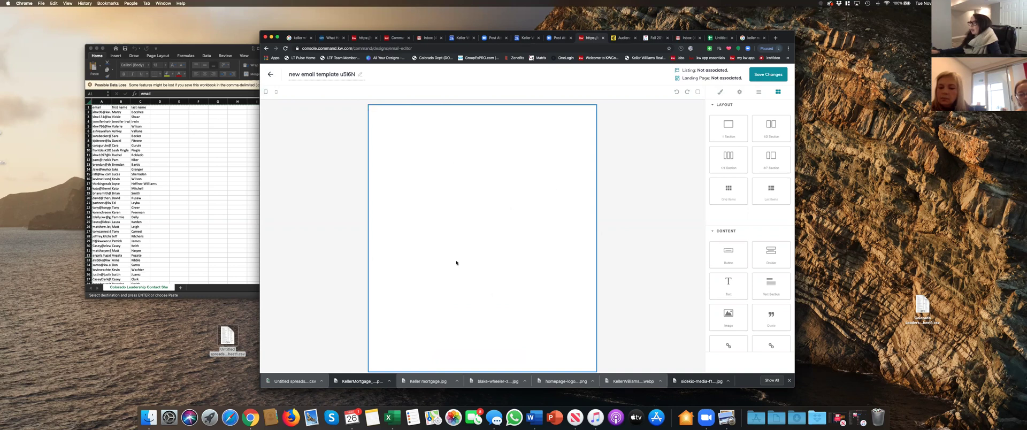
{"action": "left_click", "coordinate": [276, 93]}
{"action": "left_click", "coordinate": [267, 92]}
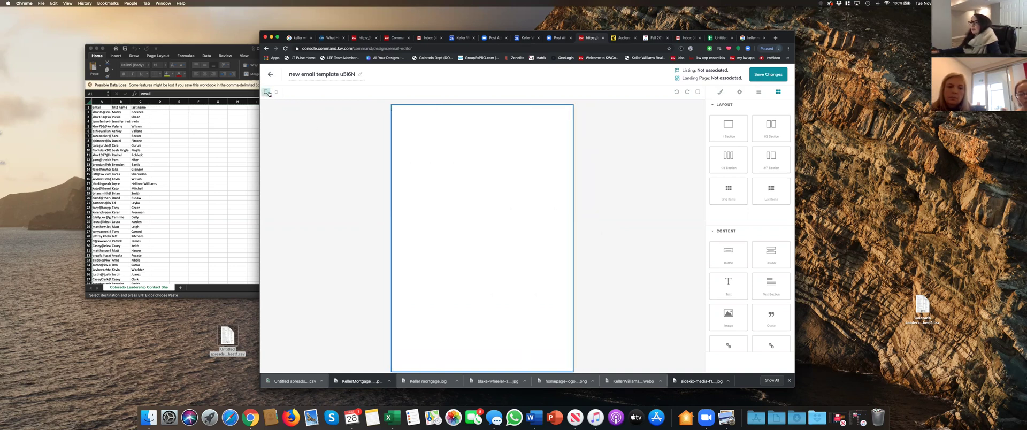
{"action": "left_click", "coordinate": [276, 93]}
{"action": "left_click", "coordinate": [265, 93]}
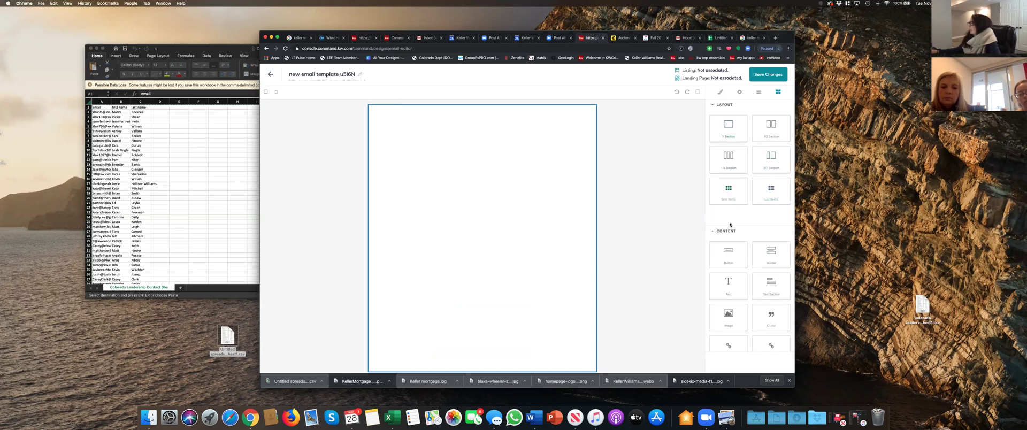
{"action": "left_click_drag", "start_coordinate": [608, 255], "coordinate": [488, 221]}
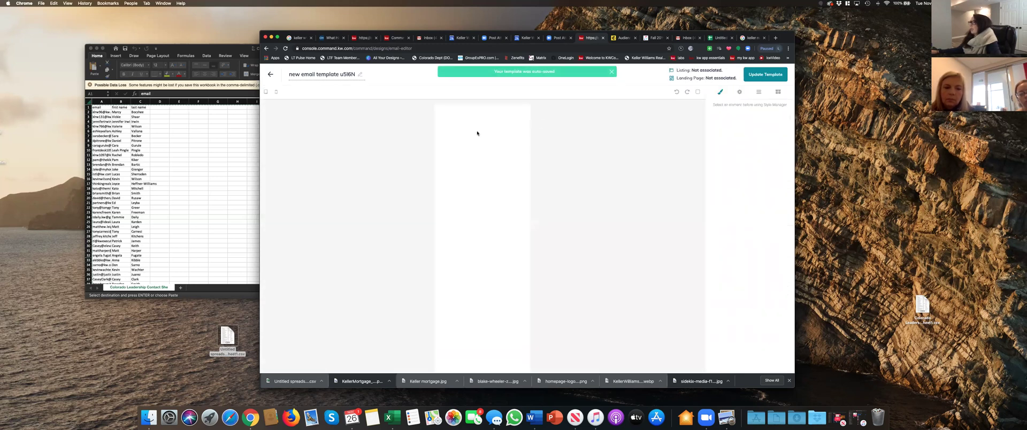
- Delete the placeholder paragraph from the text section
{"action": "left_click", "coordinate": [436, 125]}
{"action": "triple_click", "coordinate": [446, 125]}
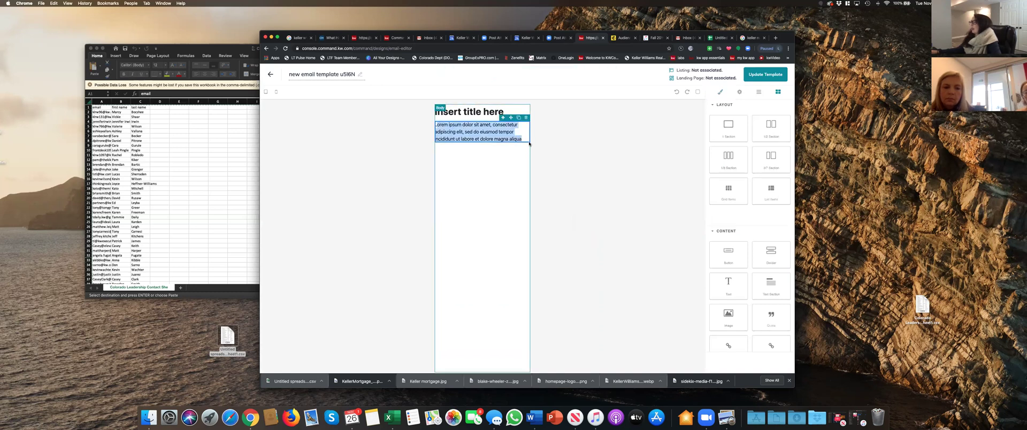
{"action": "left_click", "coordinate": [523, 141]}
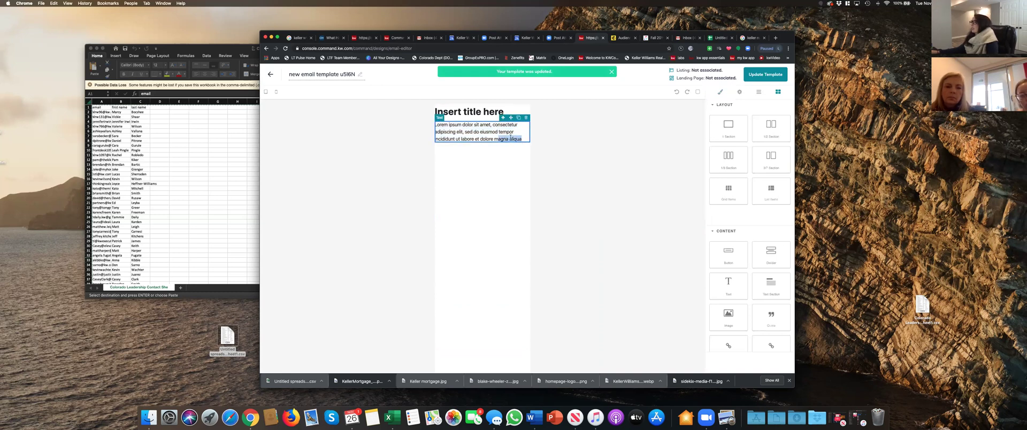
{"action": "left_click_drag", "start_coordinate": [522, 140], "coordinate": [429, 121]}
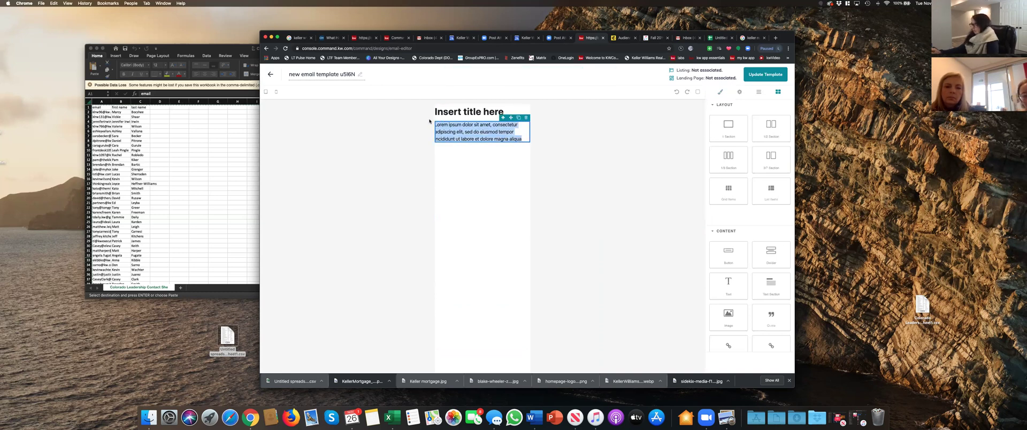
{"action": "left_click", "coordinate": [447, 129]}
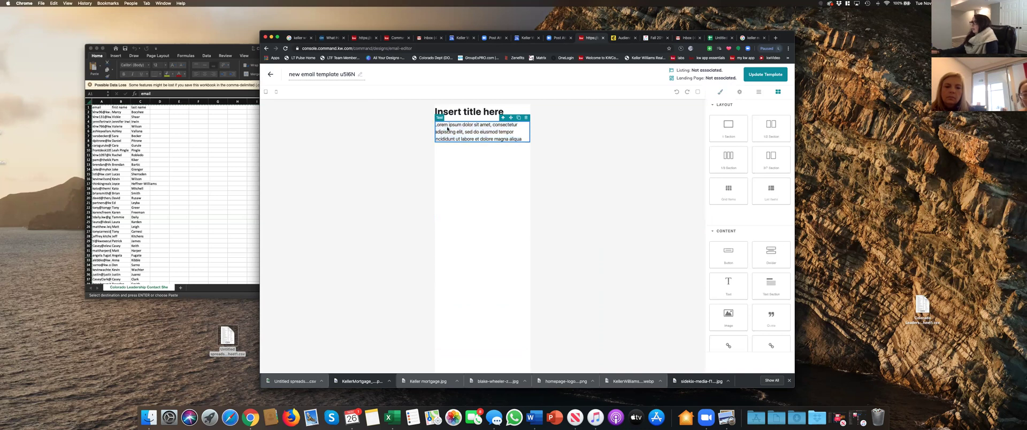
{"action": "triple_click", "coordinate": [482, 129]}
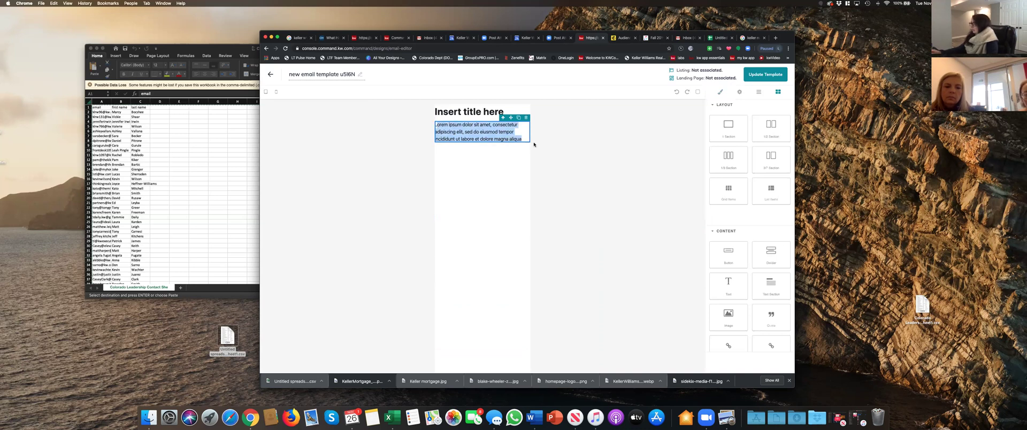
{"action": "key", "text": "BackSpace"}
- Replace the placeholder title with 'TEST EMAIL' and update the template
{"action": "left_click", "coordinate": [503, 111]}
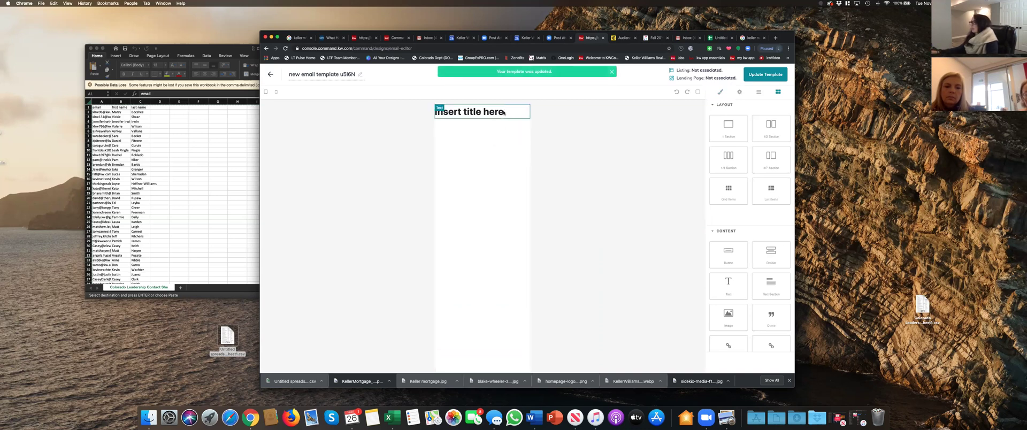
{"action": "double_click", "coordinate": [502, 111]}
{"action": "key", "text": "BackSpace"}
{"action": "key", "text": "BackSpace"}
{"action": "key", "text": "BackSpace"}
{"action": "key", "text": "BackSpace"}
{"action": "key", "text": "BackSpace"}
{"action": "key", "text": "BackSpace"}
{"action": "key", "text": "BackSpace"}
{"action": "key", "text": "BackSpace"}
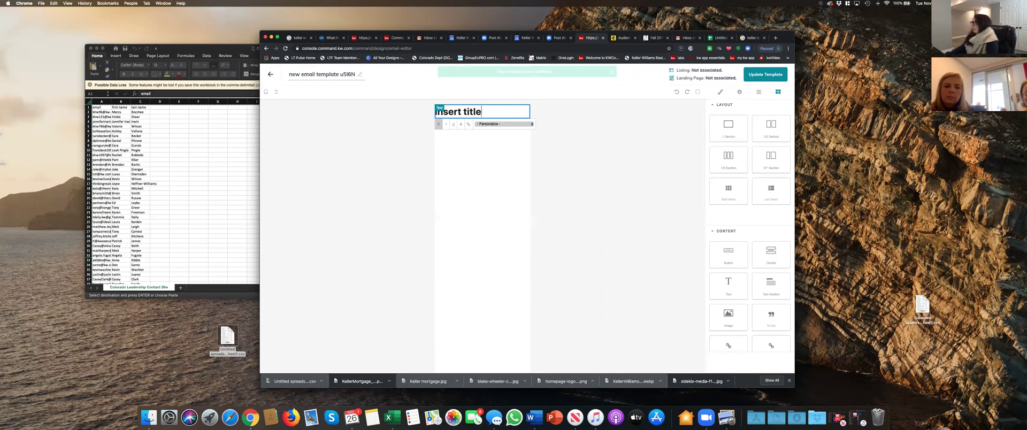
{"action": "key", "text": "BackSpace"}
{"action": "key", "text": "BackSpace"}
{"action": "key", "text": "BackSpace"}
{"action": "key", "text": "BackSpace"}
{"action": "type", "text": "TEST"}
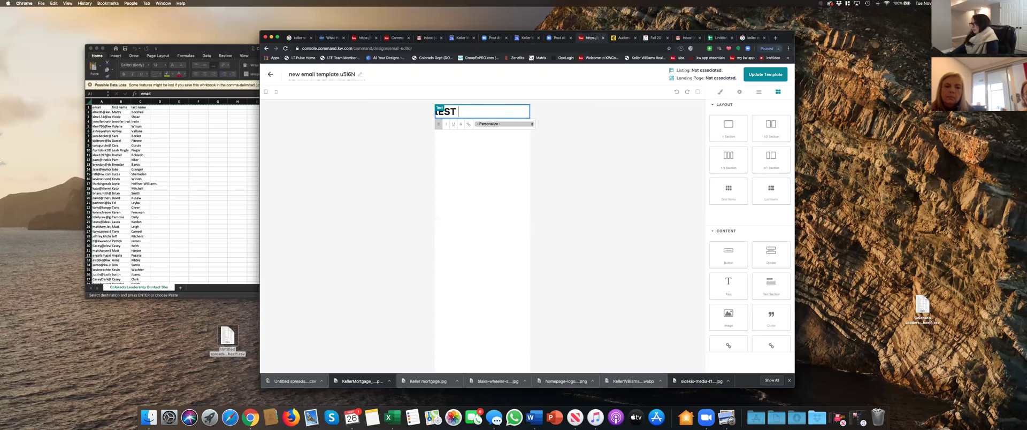
{"action": "key", "text": "BackSpace"}
{"action": "key", "text": "BackSpace"}
{"action": "key", "text": "BackSpace"}
{"action": "key", "text": "BackSpace"}
{"action": "type", "text": "TEST EMAIL"}
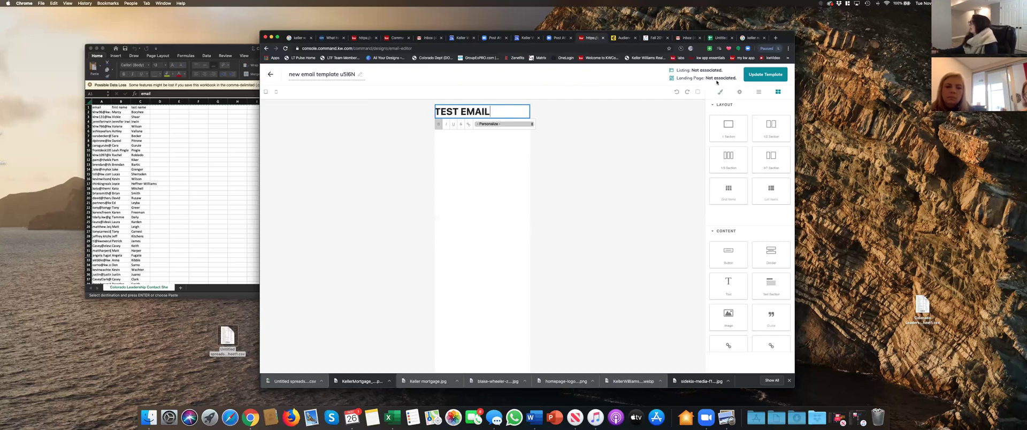
{"action": "left_click", "coordinate": [765, 74]}
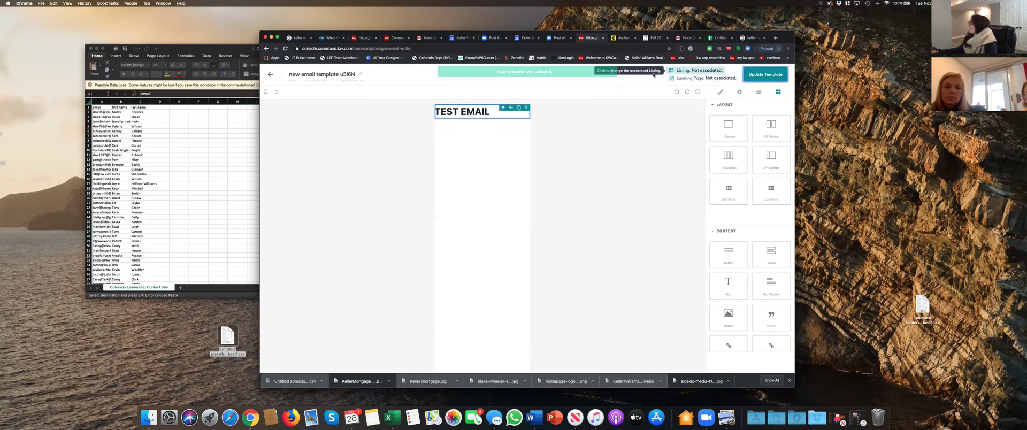
- Rename the template to 'TEST EMAIL TEMPLATE' and save it
{"action": "left_click", "coordinate": [290, 75]}
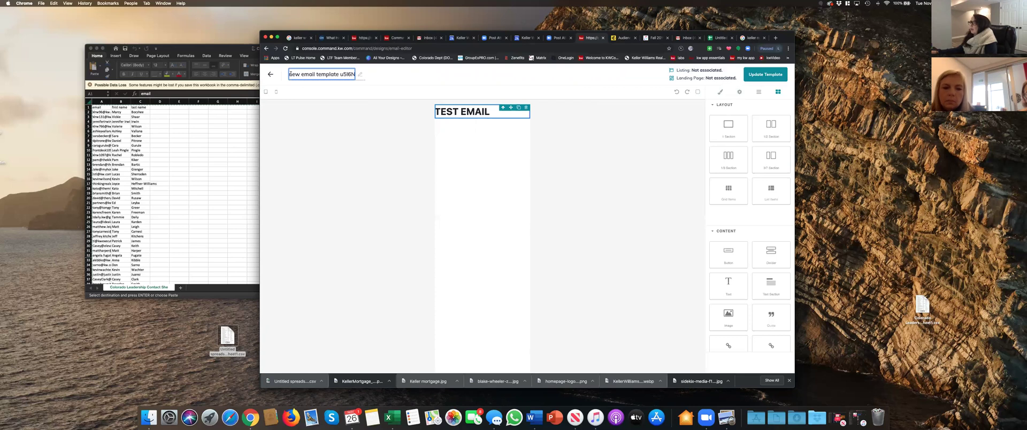
{"action": "key", "text": "cmd+a"}
{"action": "key", "text": "BackSpace"}
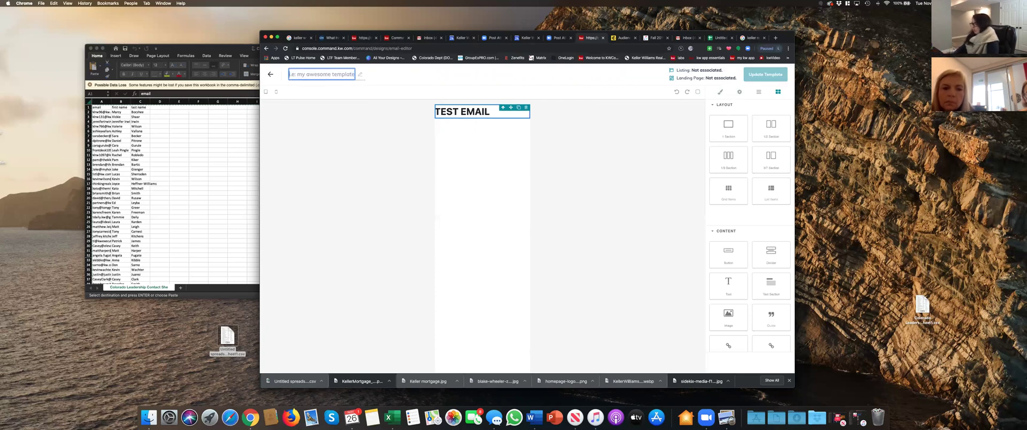
{"action": "type", "text": "test"}
{"action": "key", "text": "BackSpace"}
{"action": "key", "text": "BackSpace"}
{"action": "key", "text": "BackSpace"}
{"action": "key", "text": "BackSpace"}
{"action": "type", "text": "TEST EMAIL ET"}
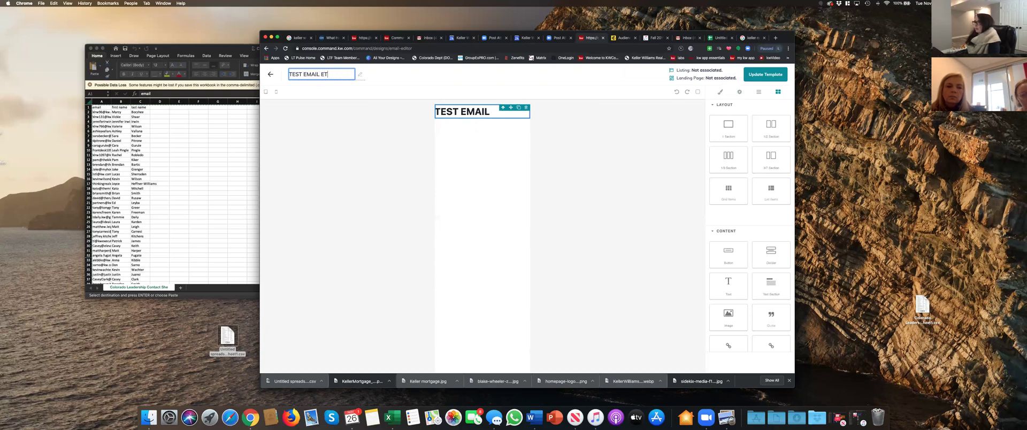
{"action": "key", "text": "BackSpace"}
{"action": "key", "text": "BackSpace"}
{"action": "type", "text": "TEMPLATE"}
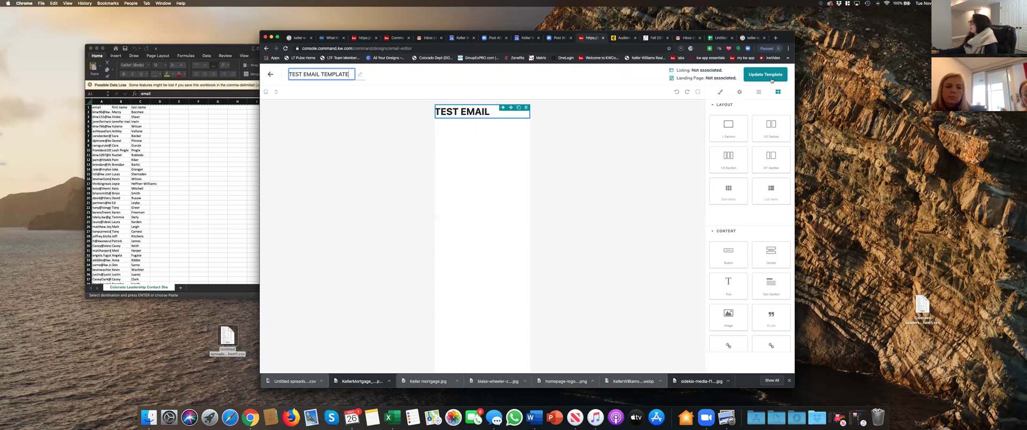
{"action": "left_click", "coordinate": [770, 78]}
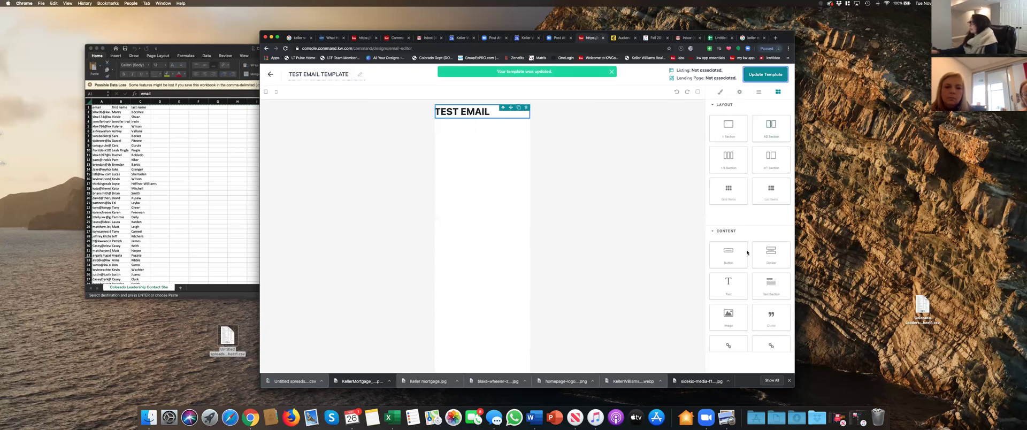
- Add an image block under the heading with the Keller Williams image from Freedom RE Network
{"action": "left_click_drag", "start_coordinate": [729, 315], "coordinate": [487, 174]}
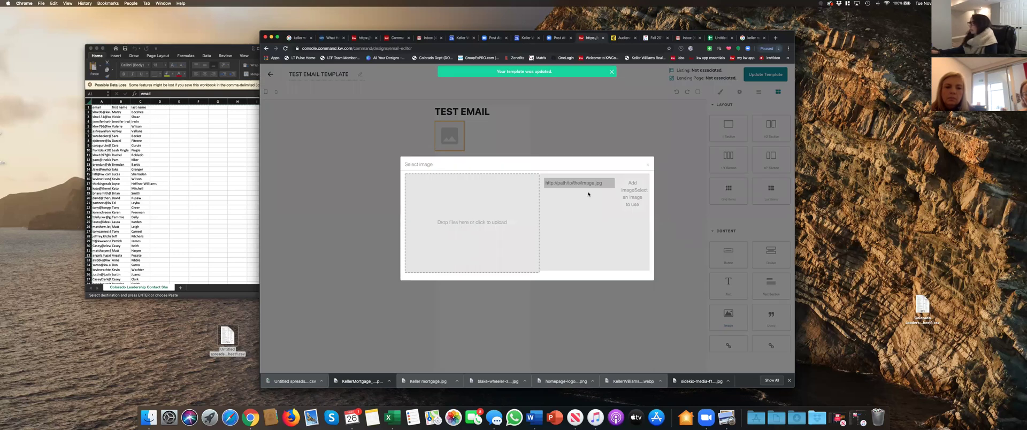
{"action": "left_click", "coordinate": [473, 223]}
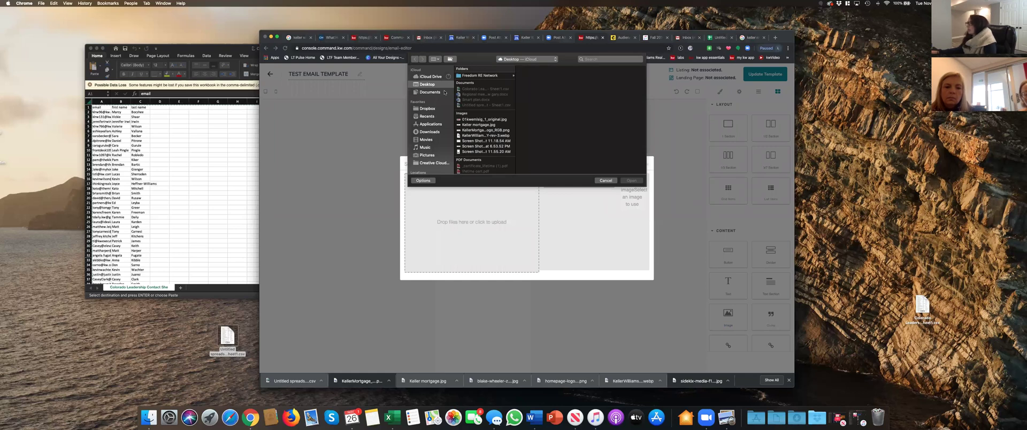
{"action": "left_click_drag", "start_coordinate": [486, 110], "coordinate": [446, 87]}
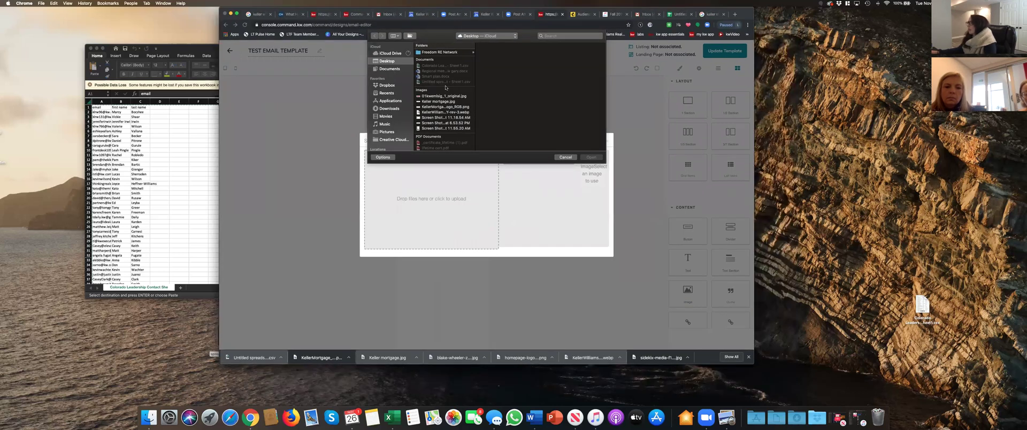
{"action": "left_click", "coordinate": [437, 53]}
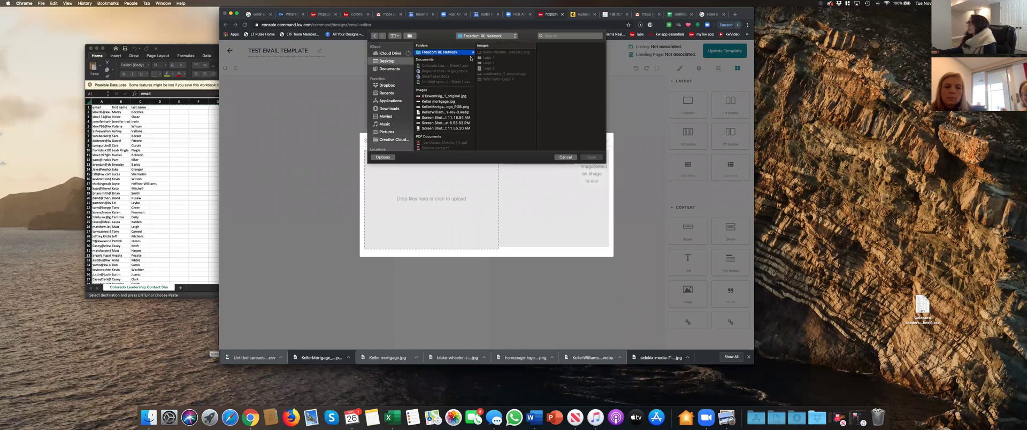
{"action": "left_click", "coordinate": [485, 53]}
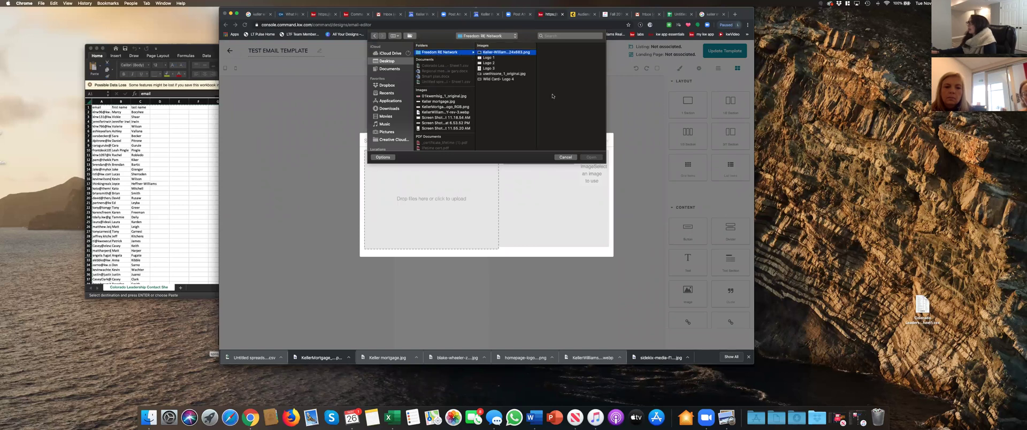
{"action": "left_click", "coordinate": [595, 158]}
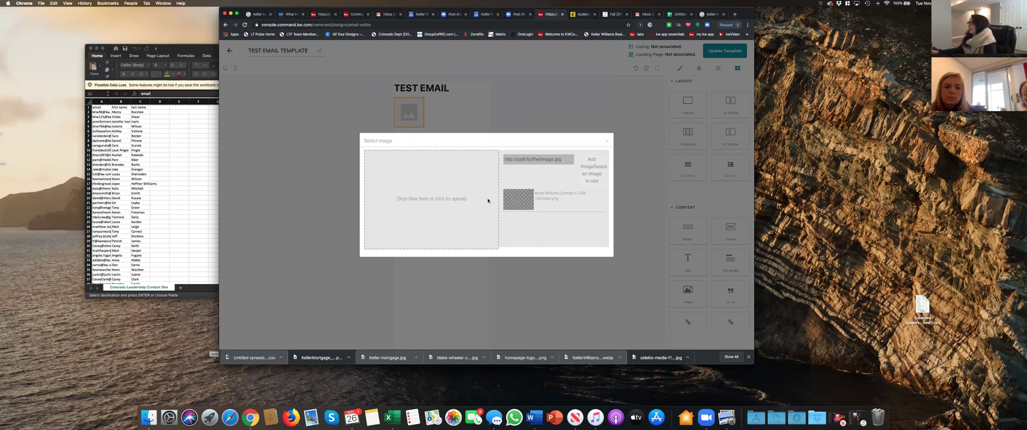
{"action": "left_click", "coordinate": [532, 197]}
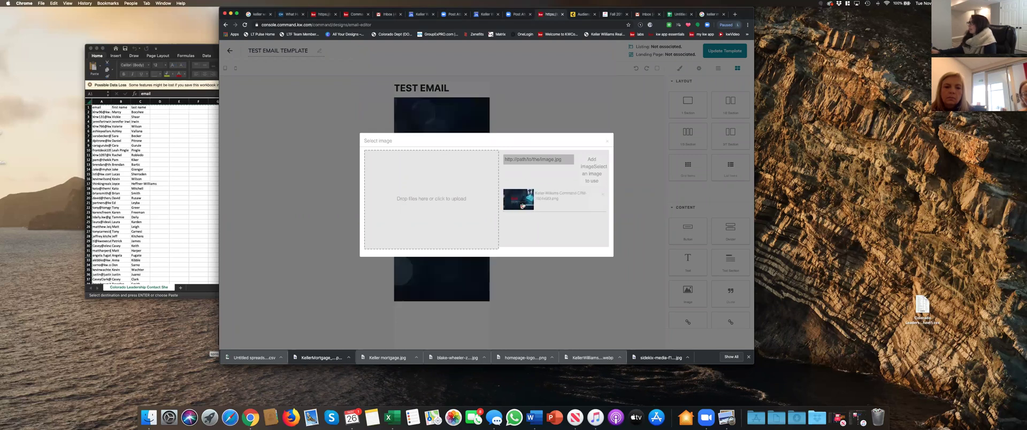
{"action": "left_click", "coordinate": [608, 141]}
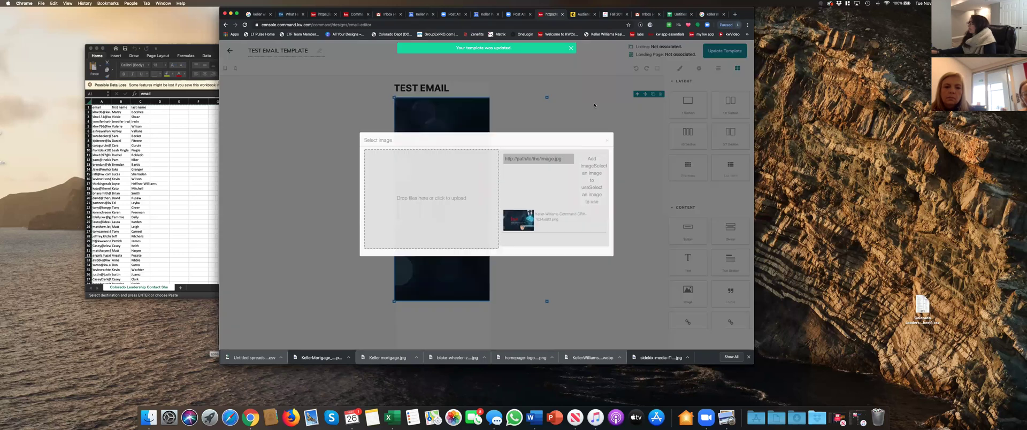
{"action": "left_click", "coordinate": [607, 141]}
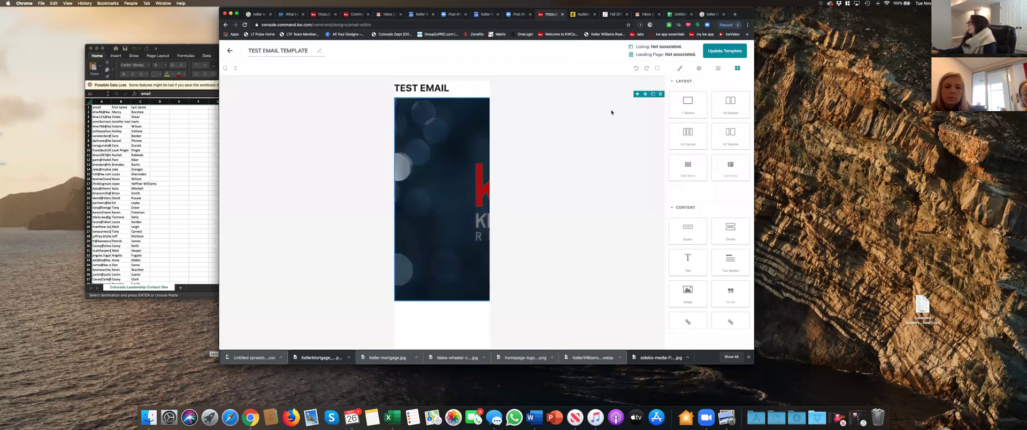
- Shrink the Keller Williams image to a smaller size and update the template
{"action": "left_click", "coordinate": [486, 114]}
{"action": "left_click_drag", "start_coordinate": [525, 118], "coordinate": [337, 191]}
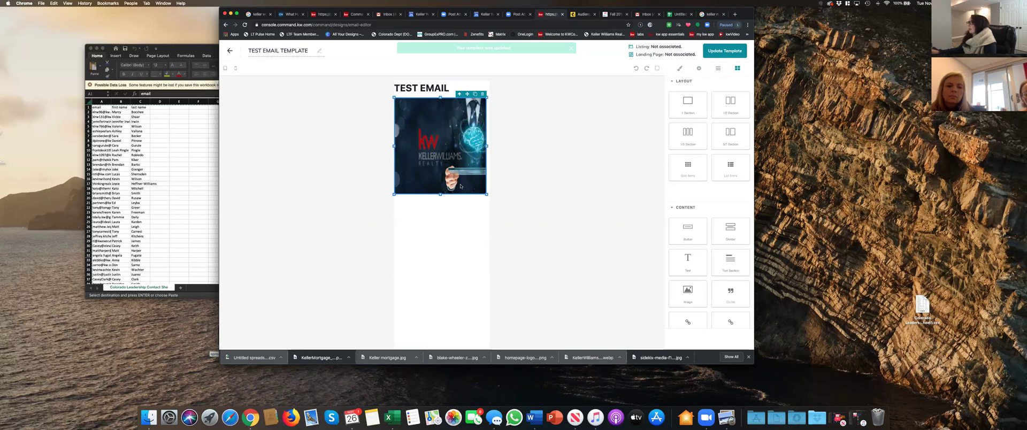
{"action": "left_click_drag", "start_coordinate": [444, 180], "coordinate": [445, 177]}
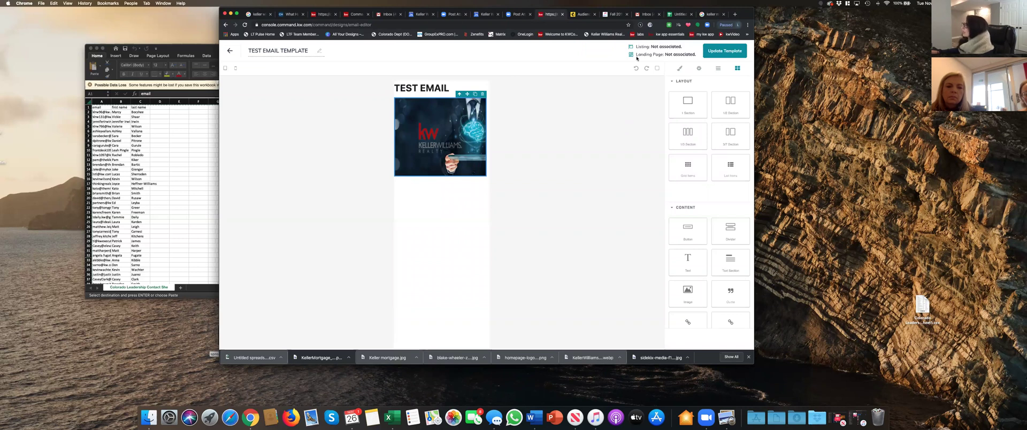
{"action": "left_click", "coordinate": [707, 52]}
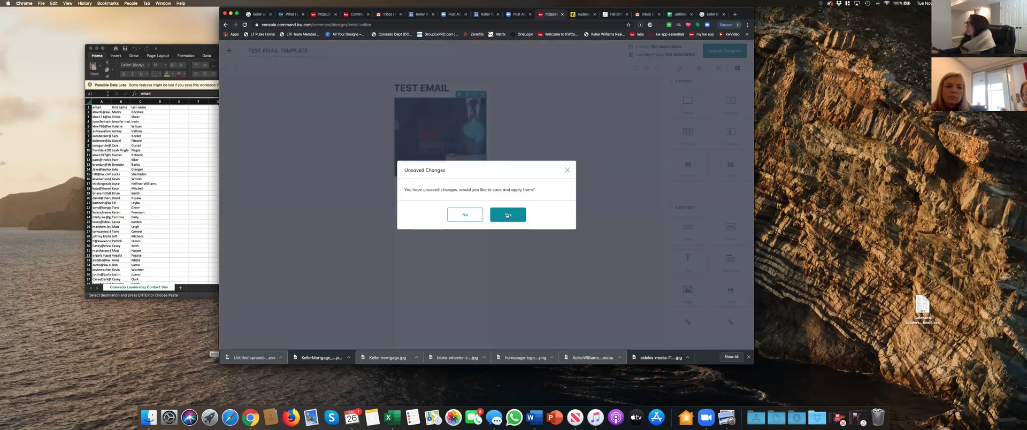
- Leave the template editor for Campaigns and start a new campaign
{"action": "left_click", "coordinate": [508, 215]}
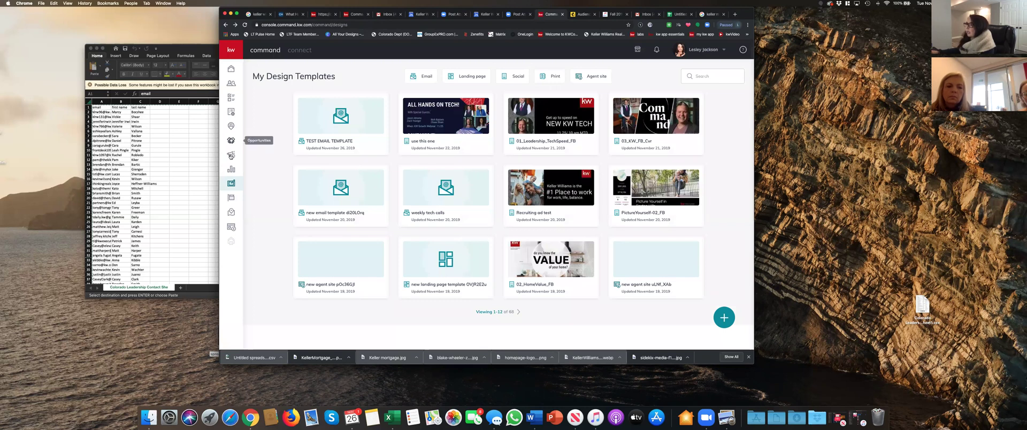
{"action": "left_click", "coordinate": [231, 155]}
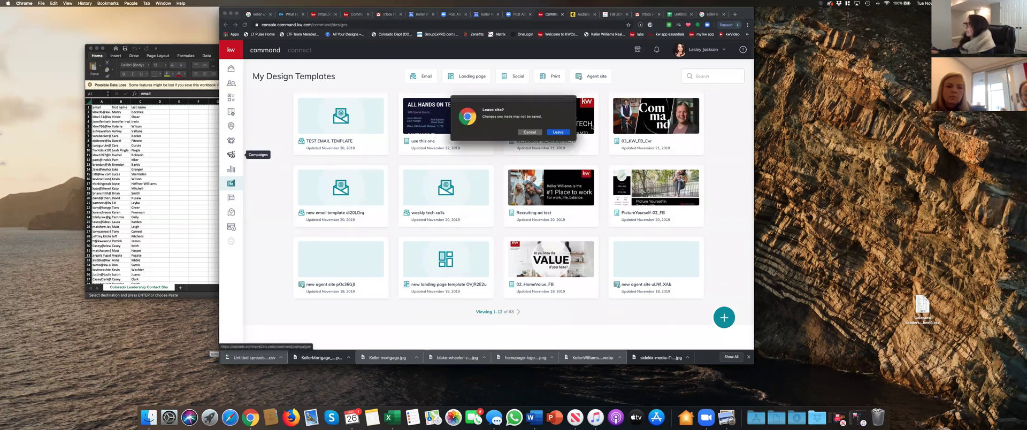
{"action": "left_click", "coordinate": [558, 133]}
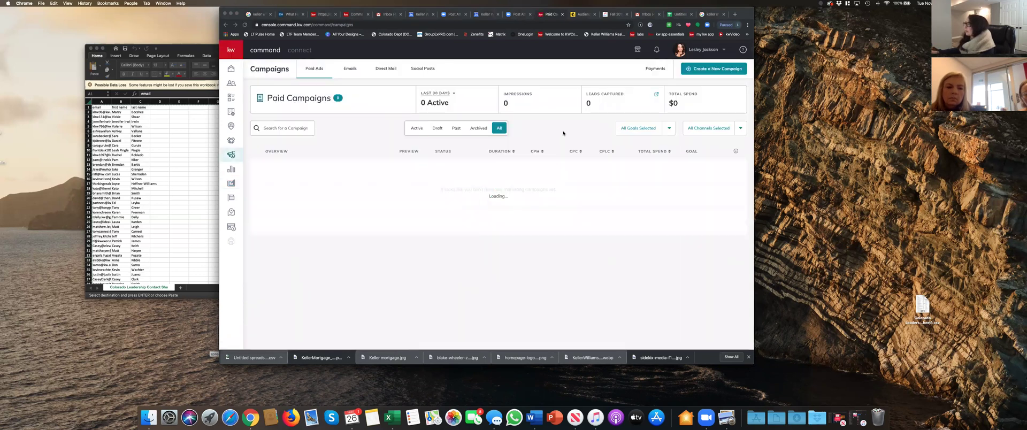
{"action": "left_click", "coordinate": [707, 70]}
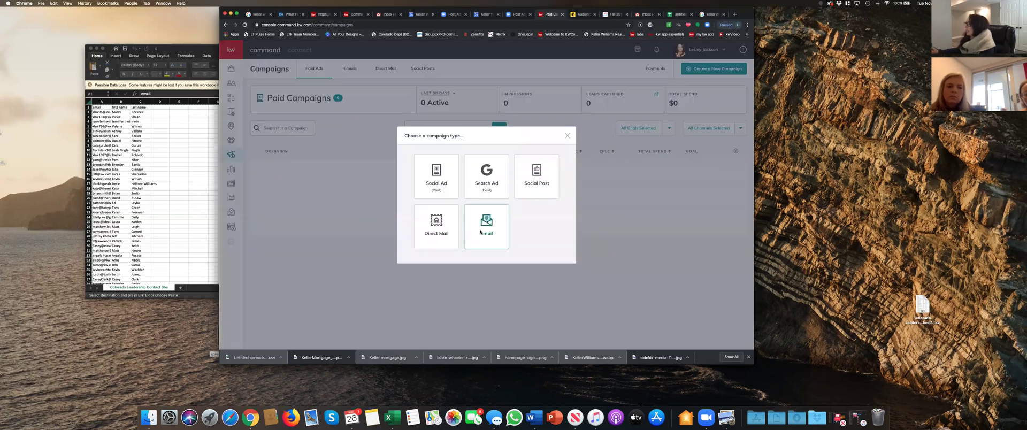
- Create an Email campaign named 'TEST EMAIL' for the KW Colorado Leadership list
{"action": "left_click", "coordinate": [480, 232]}
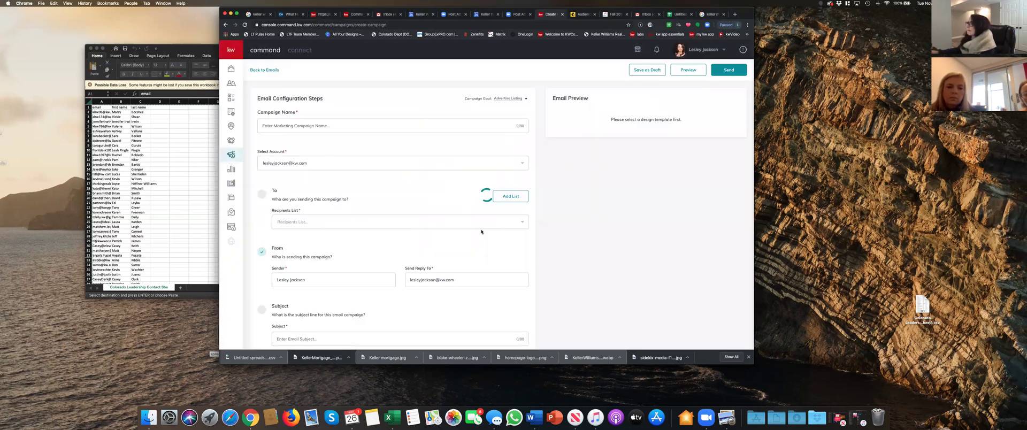
{"action": "left_click", "coordinate": [359, 129]}
{"action": "type", "text": "tesT EMAI"}
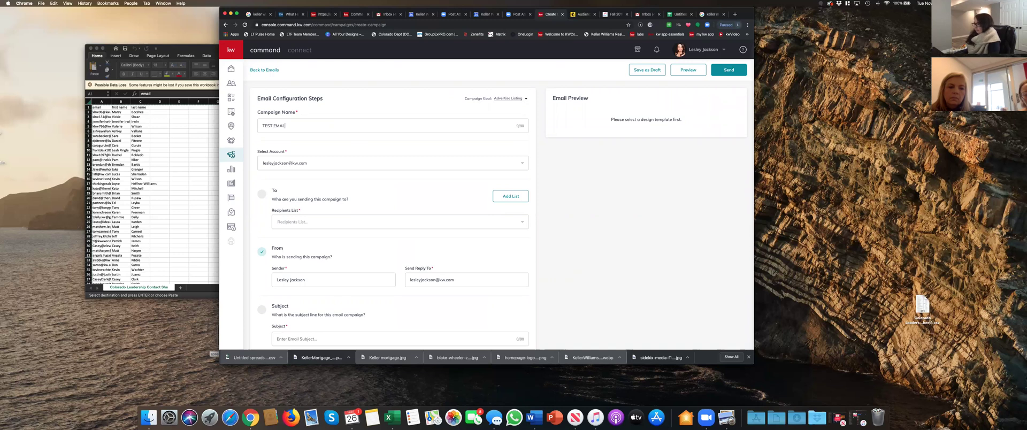
{"action": "type", "text": "L"}
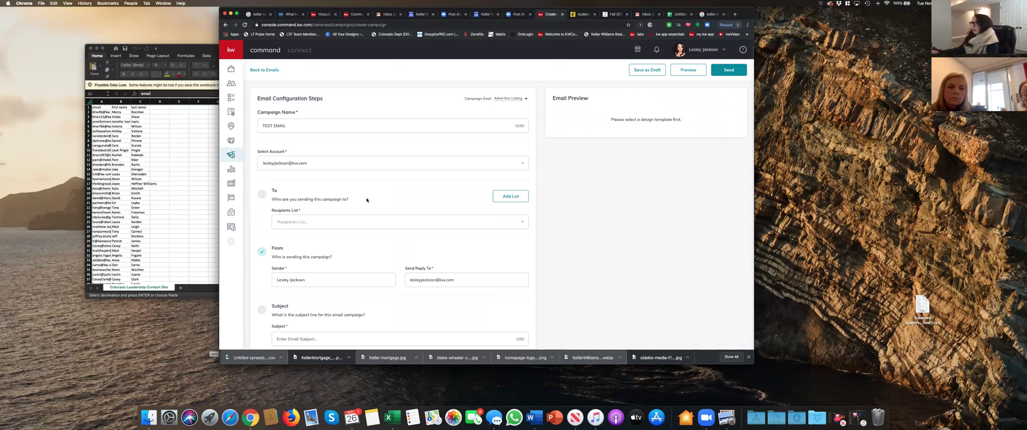
{"action": "left_click", "coordinate": [337, 222]}
{"action": "left_click", "coordinate": [301, 236]}
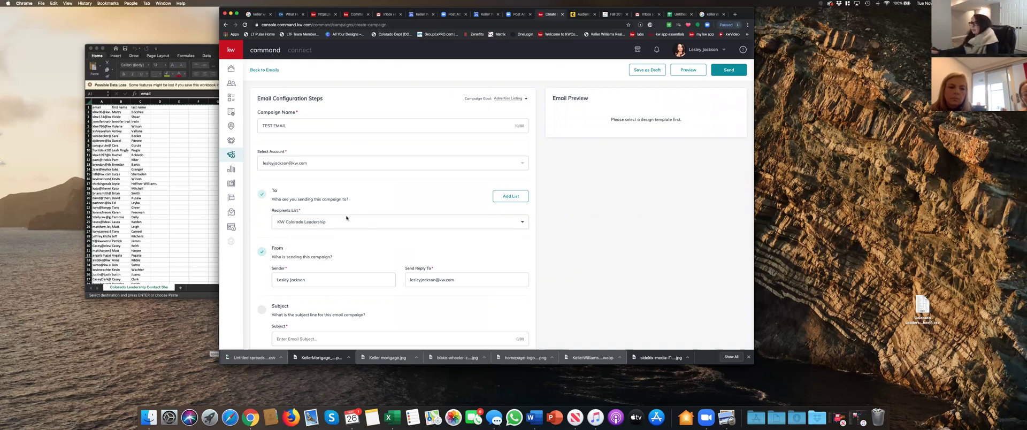
- Set the email subject to 'TEST EMAIL' and open the Template Library for its design
{"action": "scroll", "coordinate": [299, 215], "scroll_direction": "down", "scroll_amount": 2}
{"action": "left_click", "coordinate": [332, 232]}
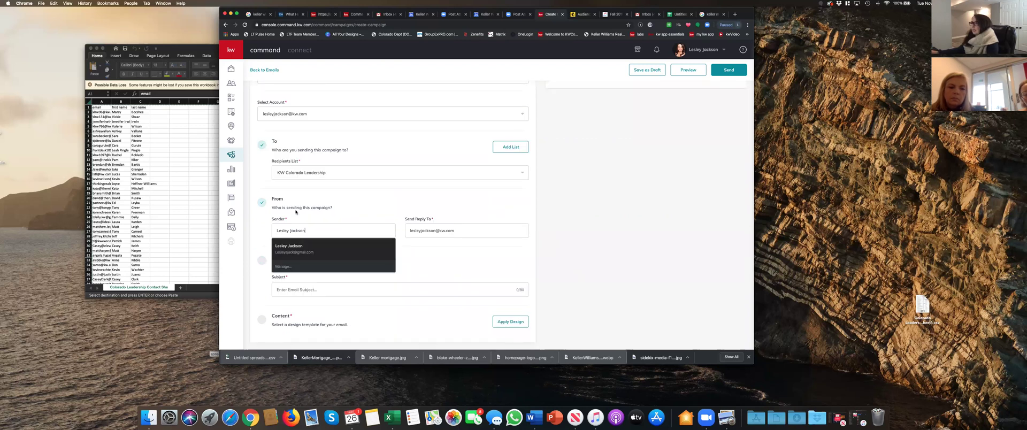
{"action": "left_click", "coordinate": [331, 232]}
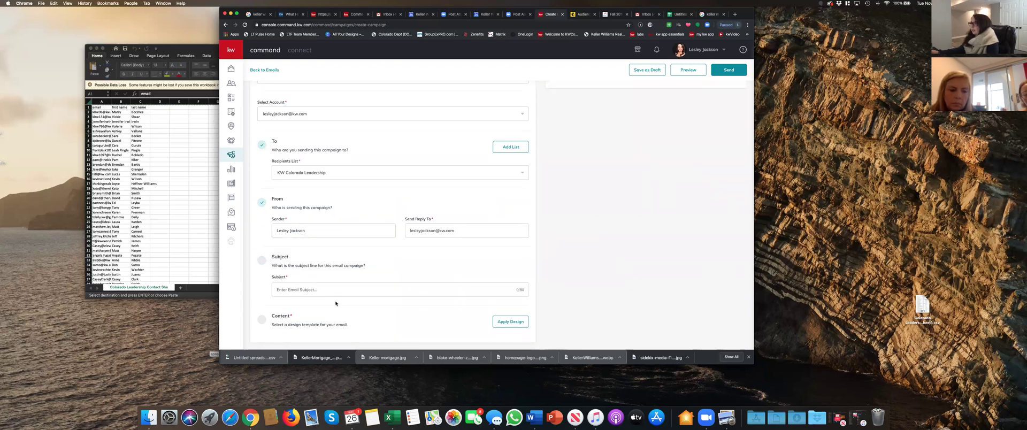
{"action": "type", "text": "te"}
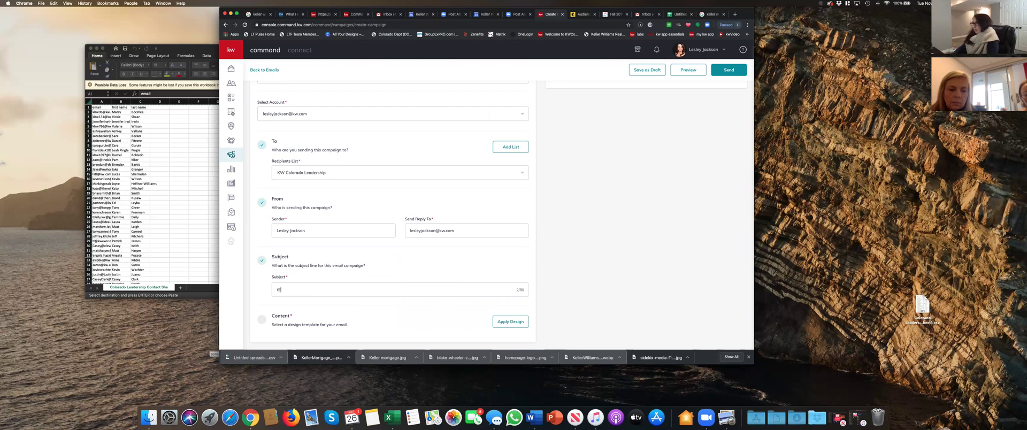
{"action": "type", "text": "S"}
{"action": "key", "text": "BackSpace"}
{"action": "key", "text": "BackSpace"}
{"action": "key", "text": "BackSpace"}
{"action": "type", "text": "TEST EMAIL"}
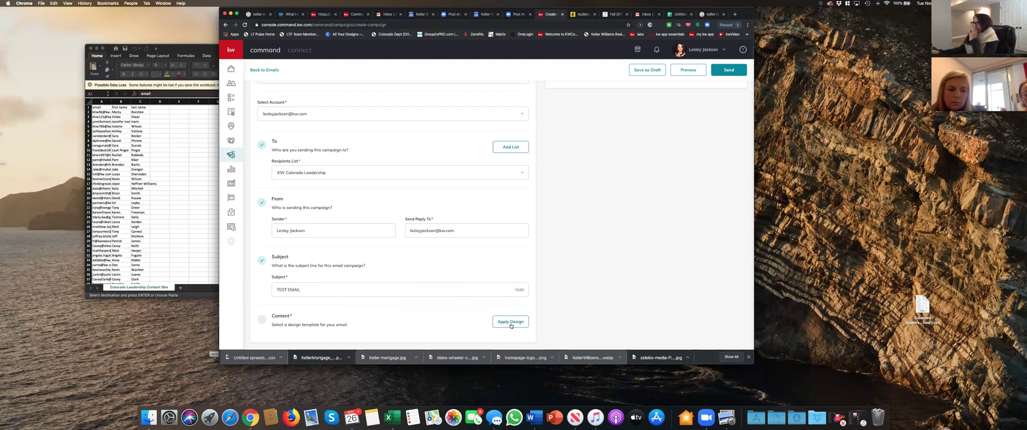
{"action": "left_click", "coordinate": [511, 323]}
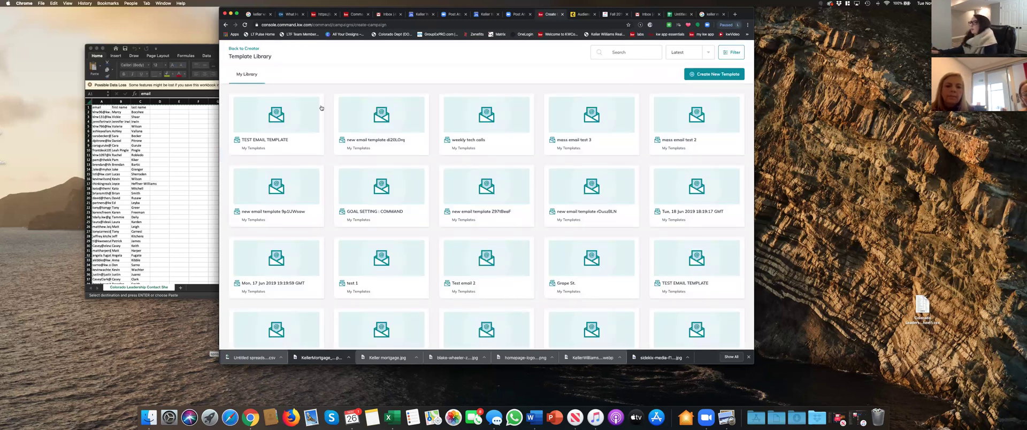
- Apply the TEST EMAIL TEMPLATE design, with its TEST EMAIL heading and Keller Williams image, to the campaign
{"action": "left_click", "coordinate": [279, 118]}
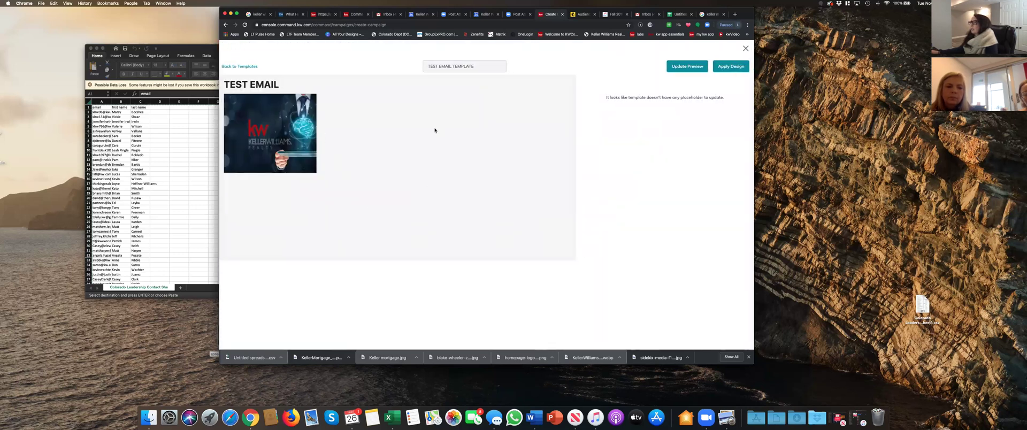
{"action": "left_click", "coordinate": [742, 67]}
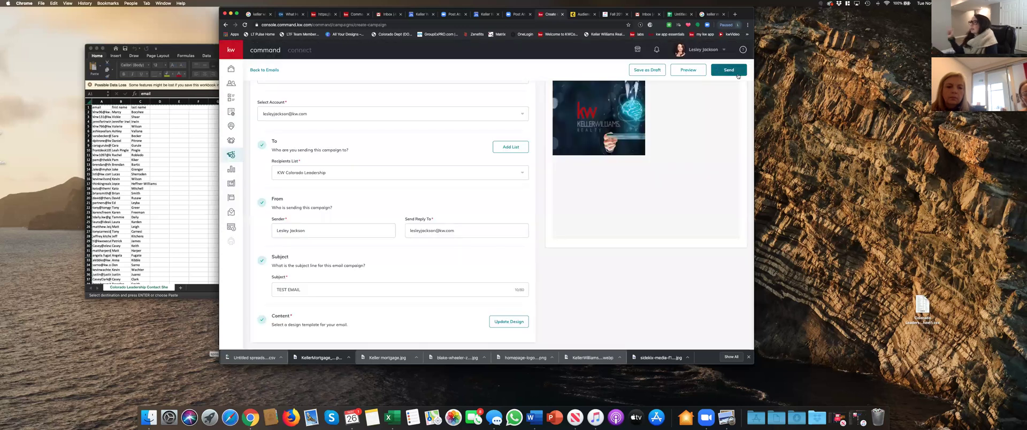